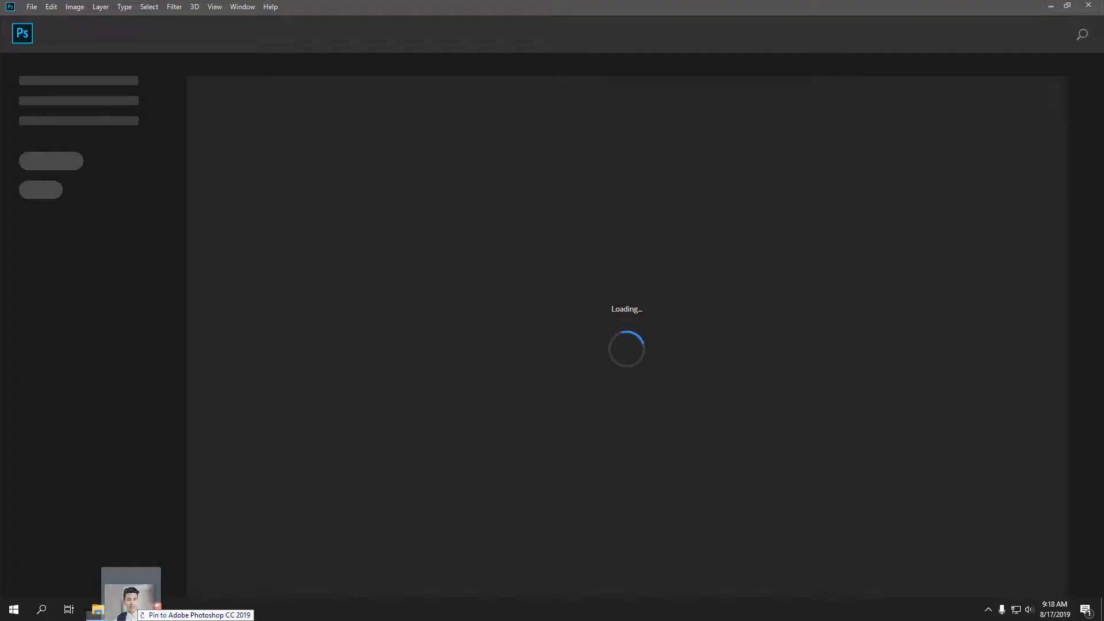
# - Open the navy-suit portrait in Photoshop and switch to the Quick Selection Tool
pyautogui.moveTo(131, 610); pyautogui.dragTo(580, 389)
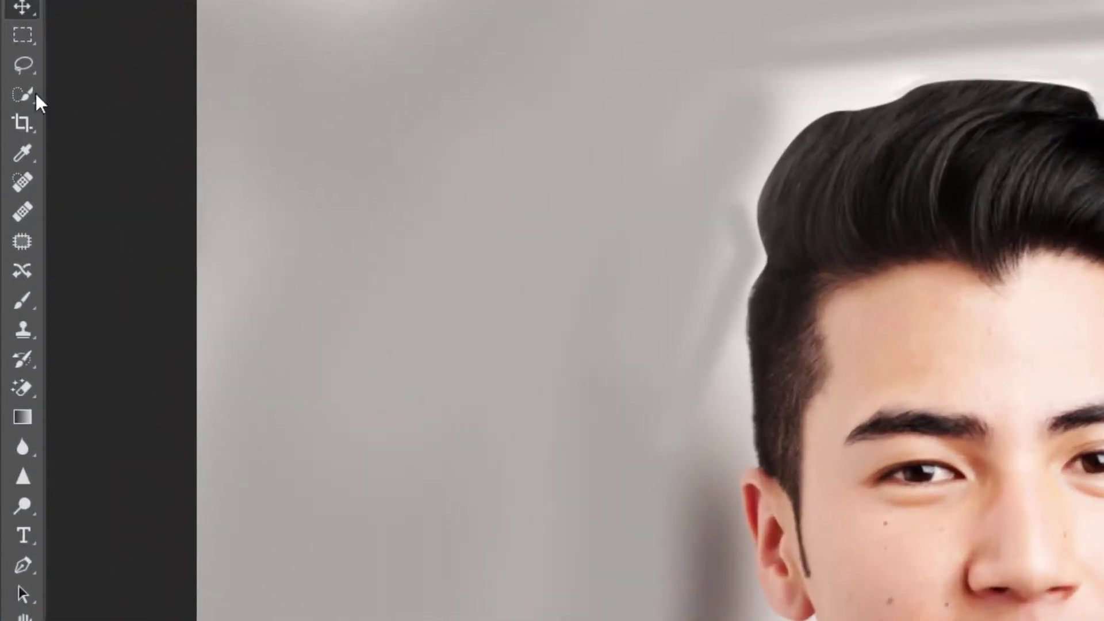
pyautogui.rightClick(27, 90)
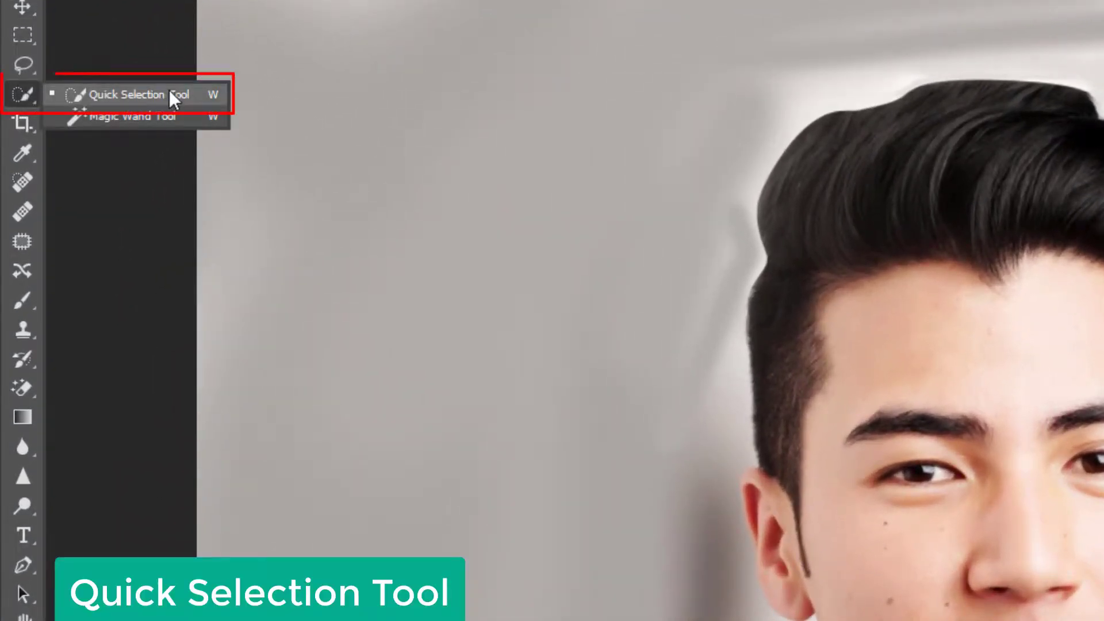
pyautogui.click(206, 96)
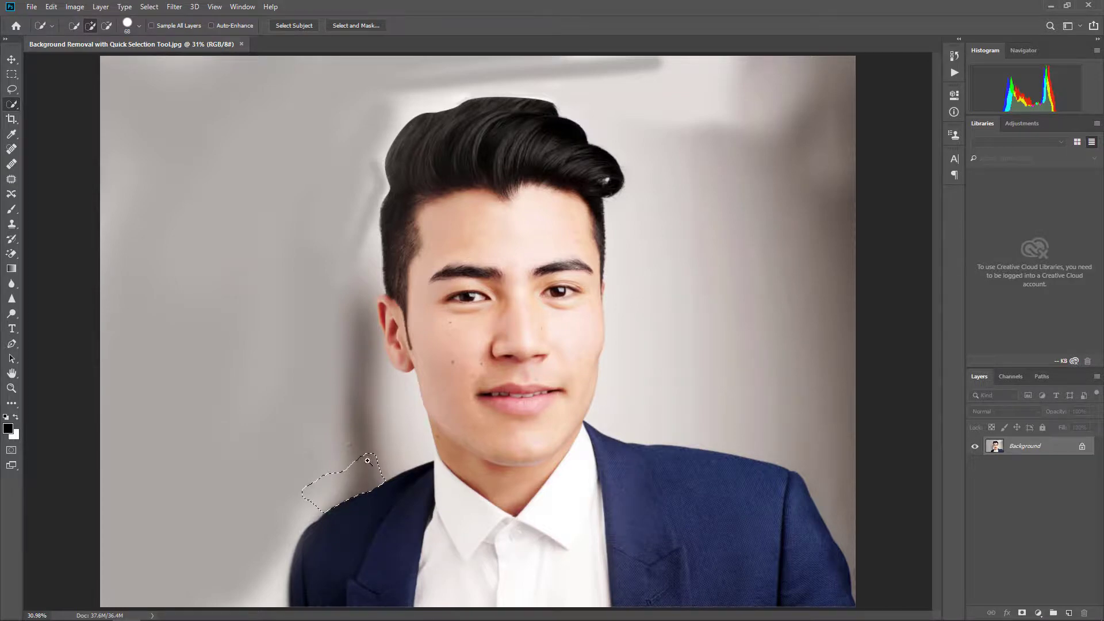
# - Select the grey background down the left shoulder and up along the neck
pyautogui.scroll(3, 345, 460)
pyautogui.moveTo(344, 438)
pyautogui.mouseDown()
pyautogui.moveTo(459, 216)
pyautogui.moveTo(362, 249)
pyautogui.moveTo(425, 177)
pyautogui.moveTo(417, 153)
pyautogui.moveTo(352, 253)
pyautogui.mouseUp()
pyautogui.scroll(1, 362, 249)
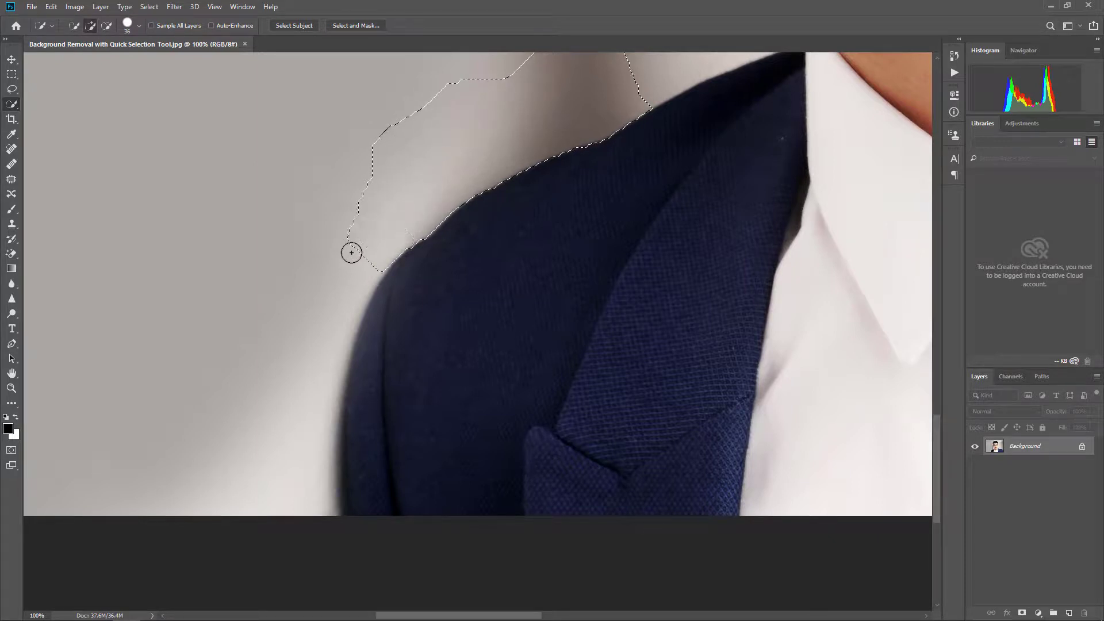
pyautogui.moveTo(326, 333); pyautogui.dragTo(306, 514)
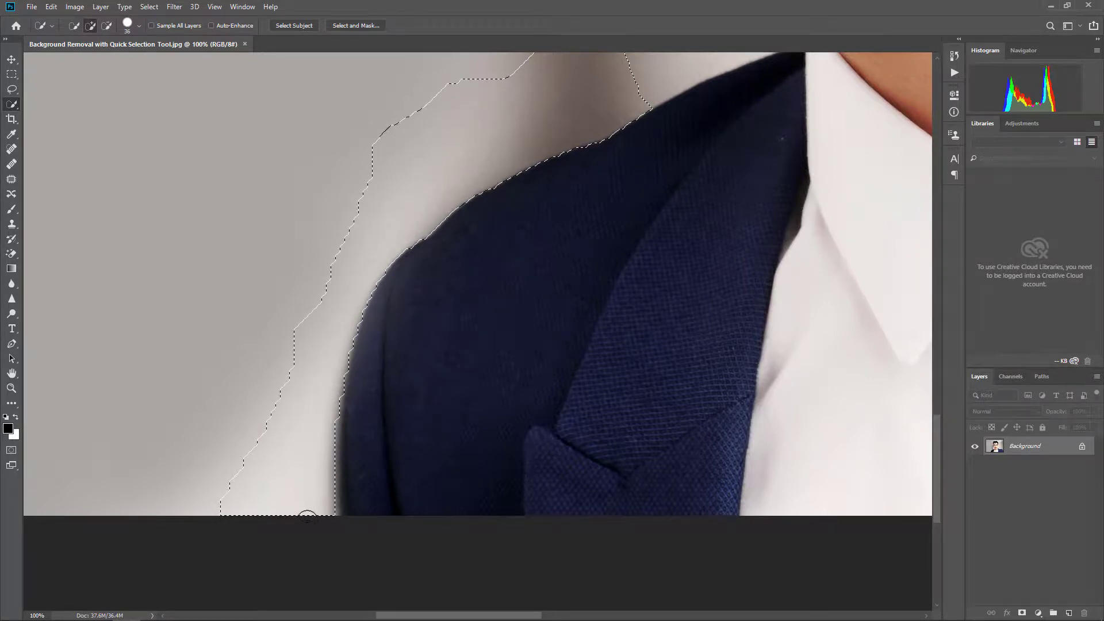
pyautogui.moveTo(455, 283)
pyautogui.mouseDown()
pyautogui.moveTo(288, 489)
pyautogui.moveTo(316, 443)
pyautogui.moveTo(404, 400)
pyautogui.mouseUp()
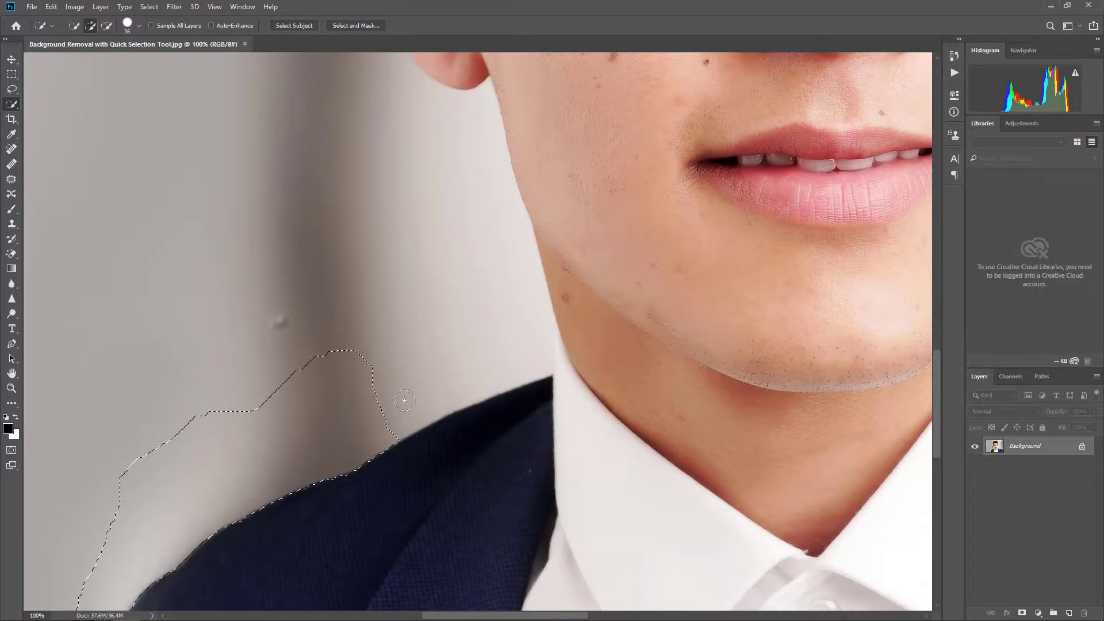
pyautogui.moveTo(477, 367)
pyautogui.mouseDown()
pyautogui.moveTo(523, 294)
pyautogui.moveTo(518, 222)
pyautogui.moveTo(484, 134)
pyautogui.moveTo(527, 513)
pyautogui.moveTo(511, 486)
pyautogui.moveTo(463, 469)
pyautogui.moveTo(422, 384)
pyautogui.moveTo(402, 234)
pyautogui.moveTo(433, 277)
pyautogui.moveTo(454, 364)
pyautogui.moveTo(489, 419)
pyautogui.moveTo(504, 316)
pyautogui.mouseUp()
# - Subtract the ear from the selection and add the backdrop behind the ear
pyautogui.press('alt')
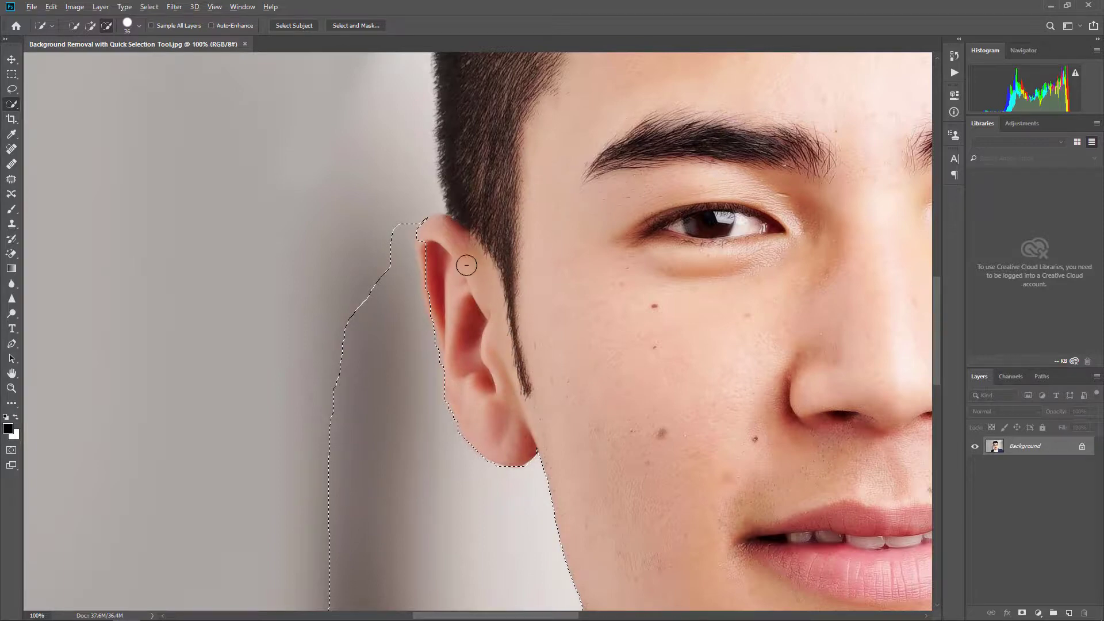
pyautogui.moveTo(424, 234); pyautogui.dragTo(431, 275)
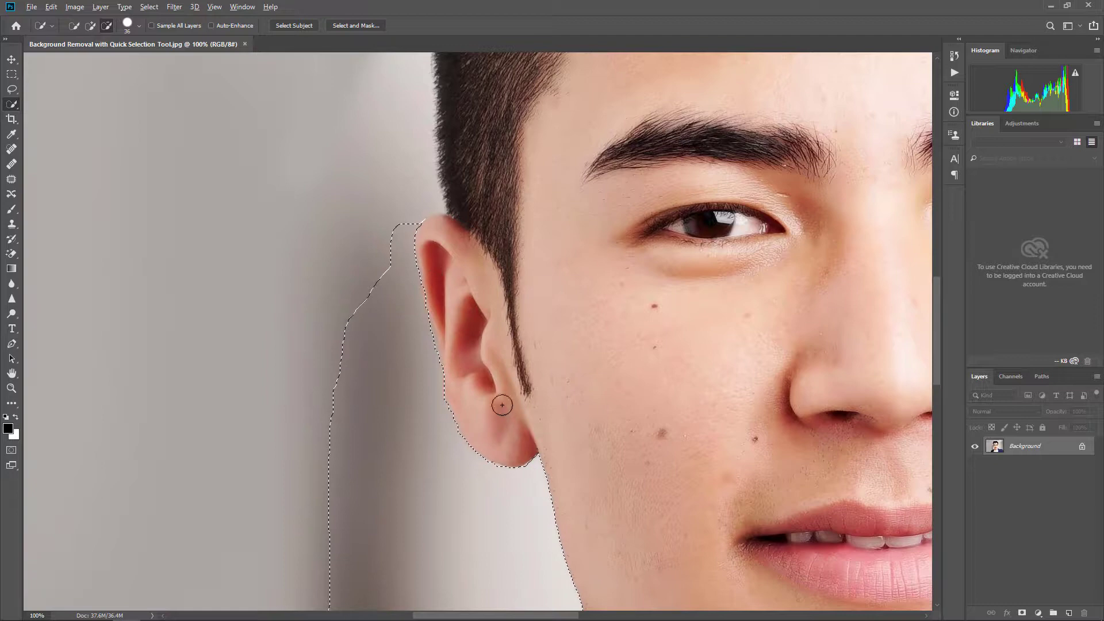
pyautogui.moveTo(471, 309); pyautogui.dragTo(489, 469)
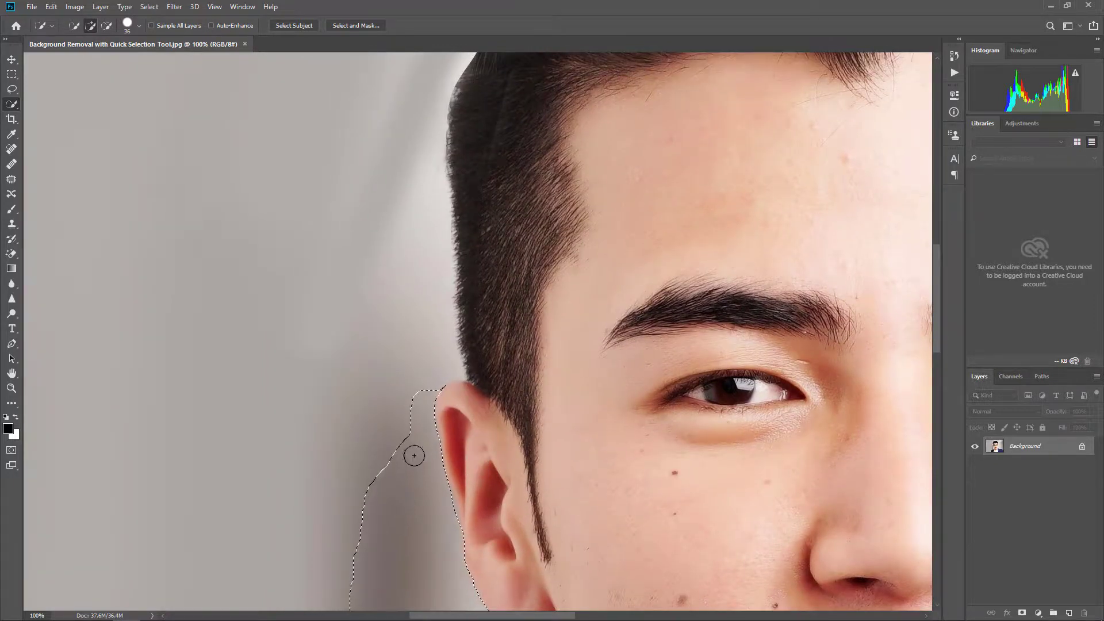
pyautogui.moveTo(414, 455); pyautogui.dragTo(432, 356)
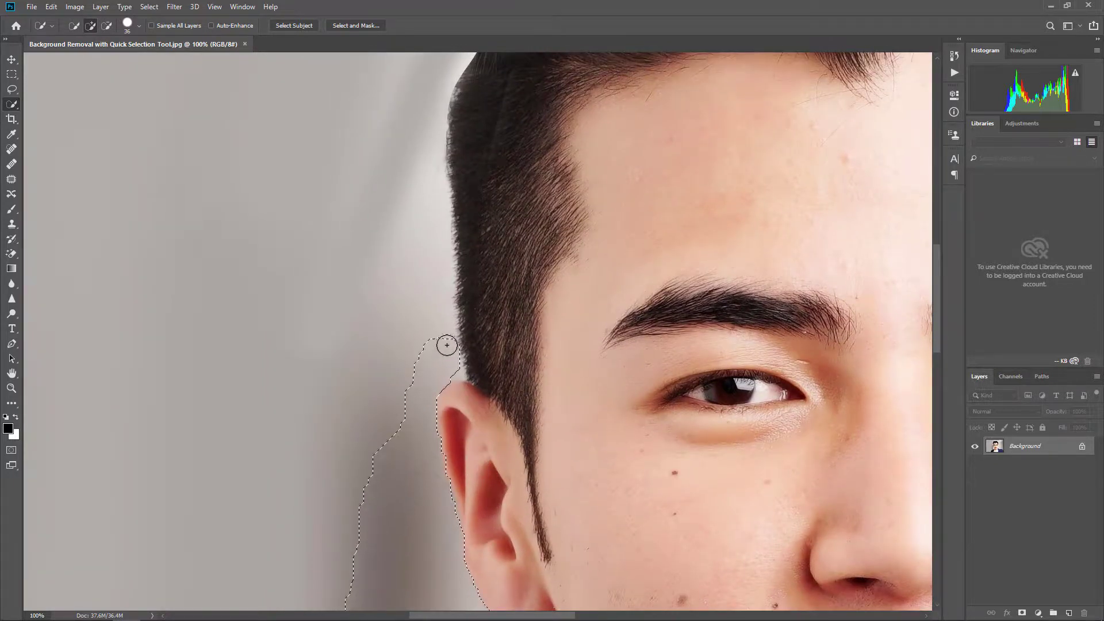
pyautogui.moveTo(463, 378); pyautogui.dragTo(521, 366)
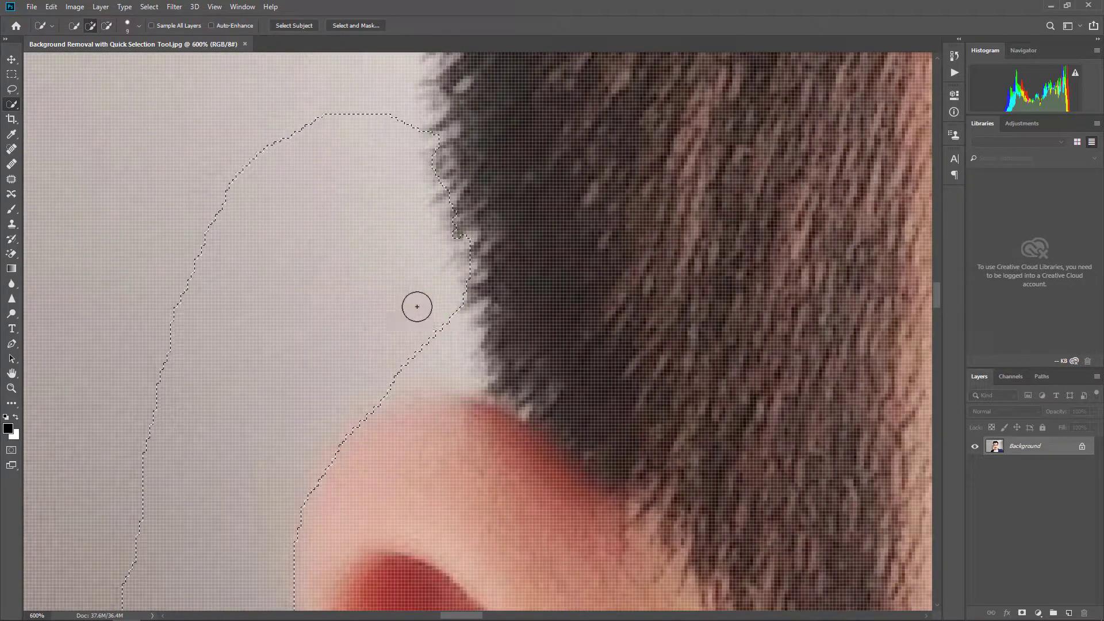
# - Add the gap between hair and backdrop beside the ear to the selection
pyautogui.moveTo(414, 306); pyautogui.dragTo(471, 375)
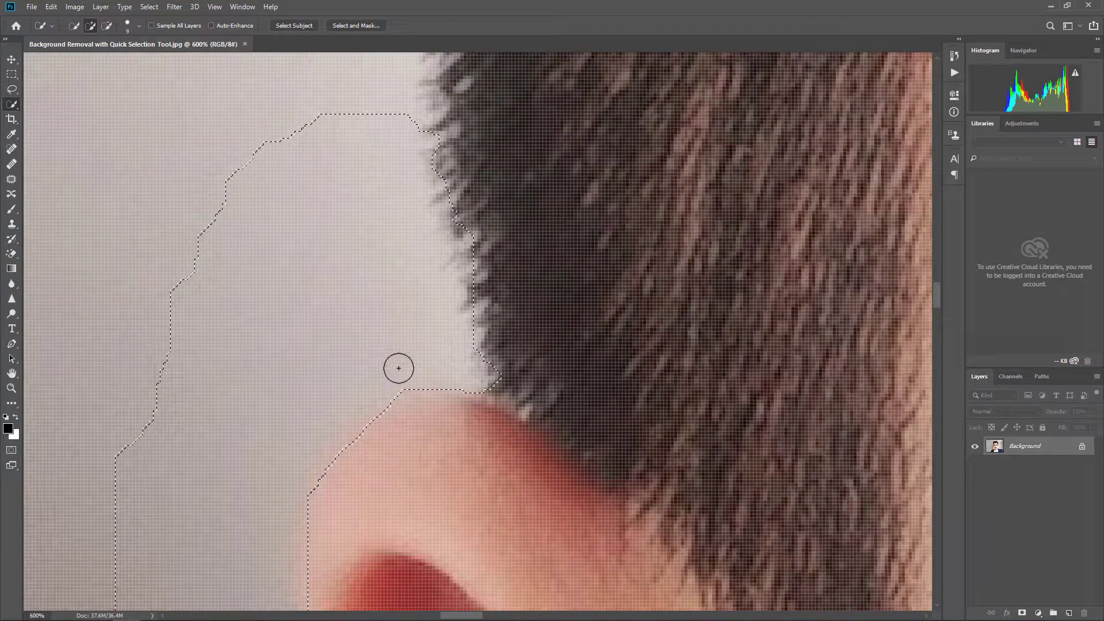
pyautogui.scroll(3, 438, 310)
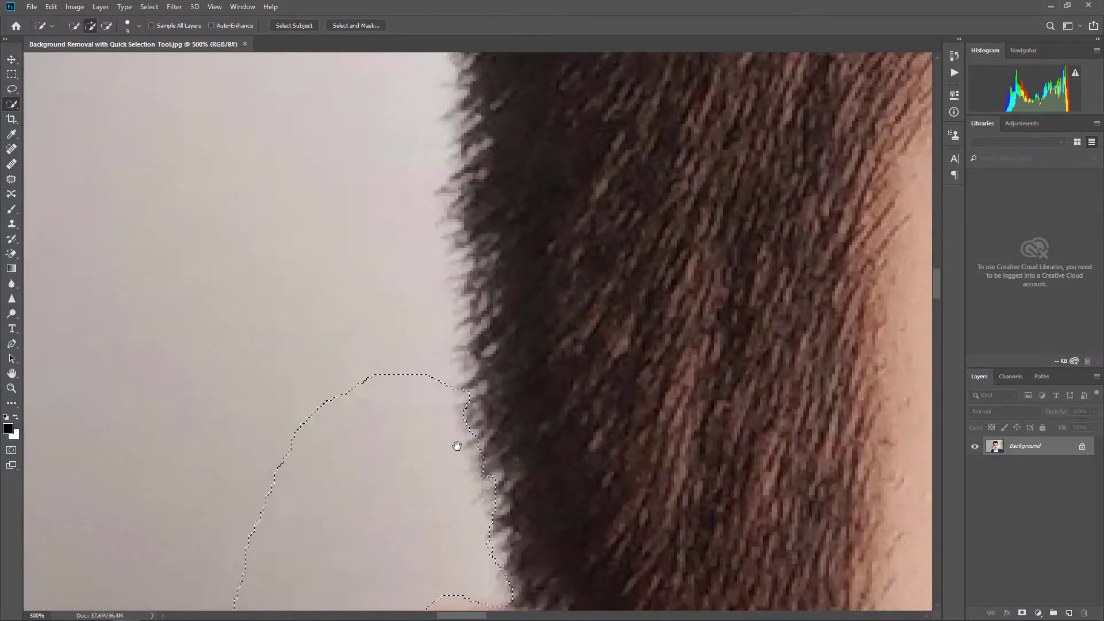
pyautogui.scroll(2, 459, 444)
pyautogui.moveTo(400, 522); pyautogui.dragTo(401, 463)
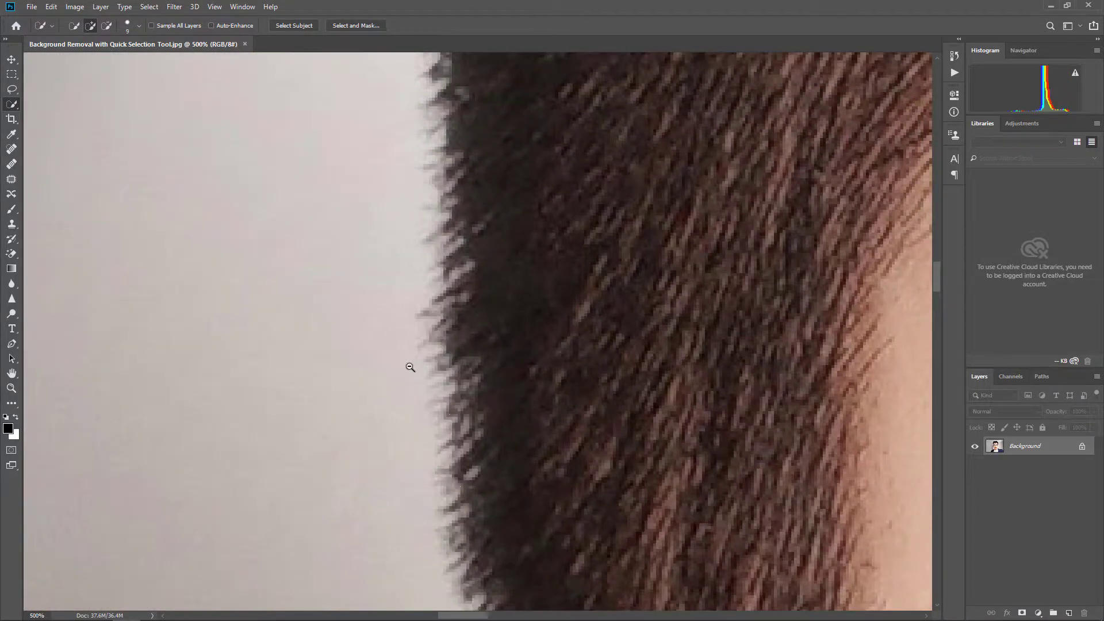
pyautogui.scroll(-2, 411, 367)
pyautogui.scroll(-3, 410, 367)
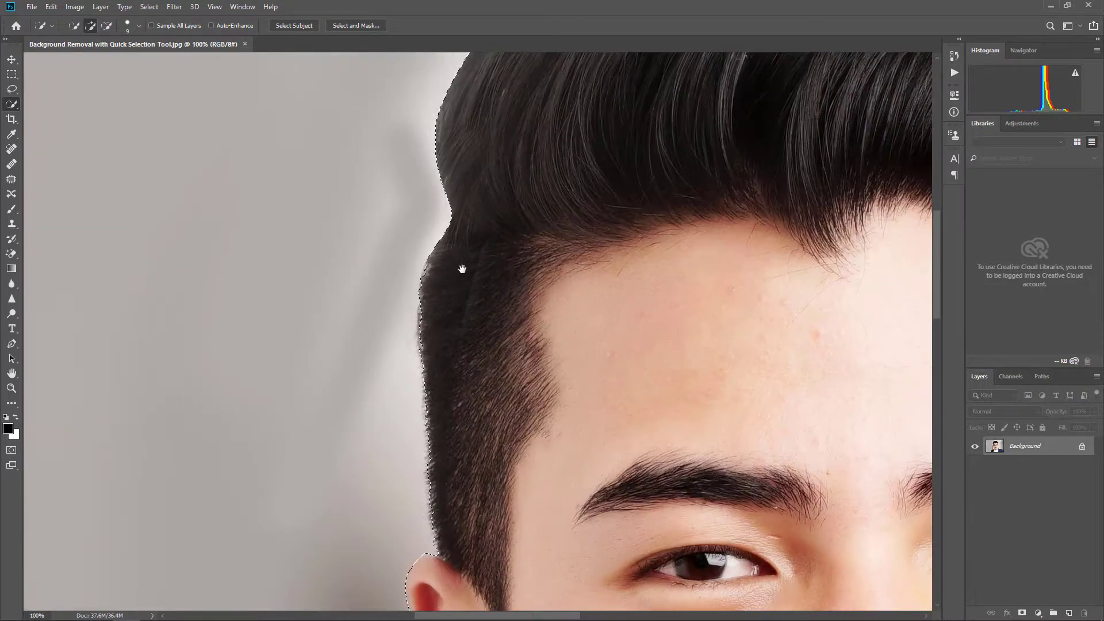
pyautogui.moveTo(461, 269); pyautogui.dragTo(303, 591)
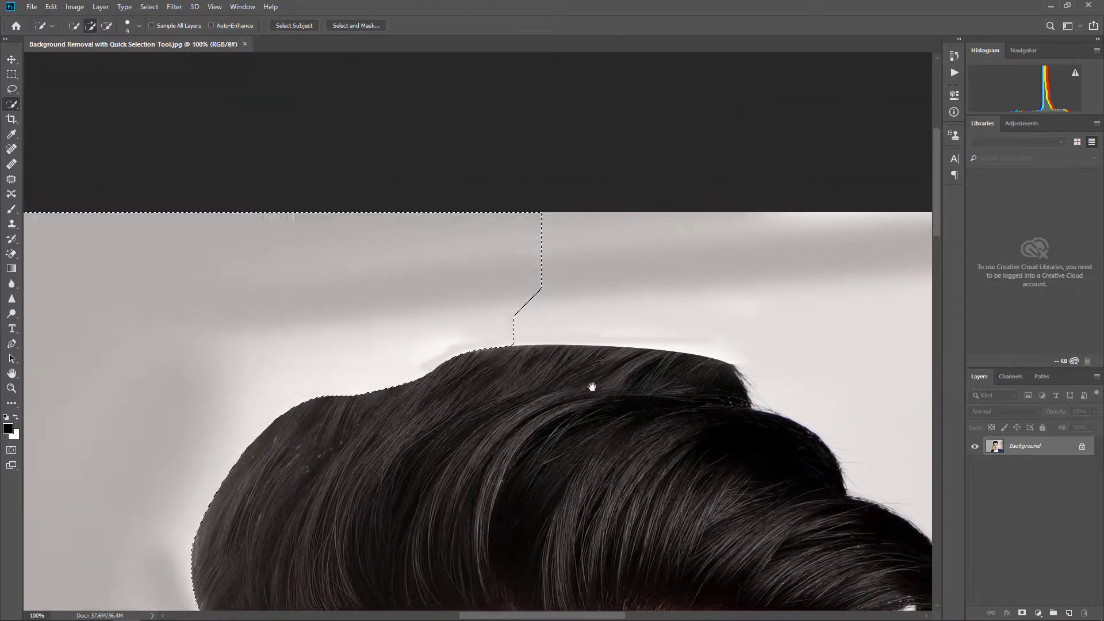
pyautogui.moveTo(592, 387); pyautogui.dragTo(437, 311)
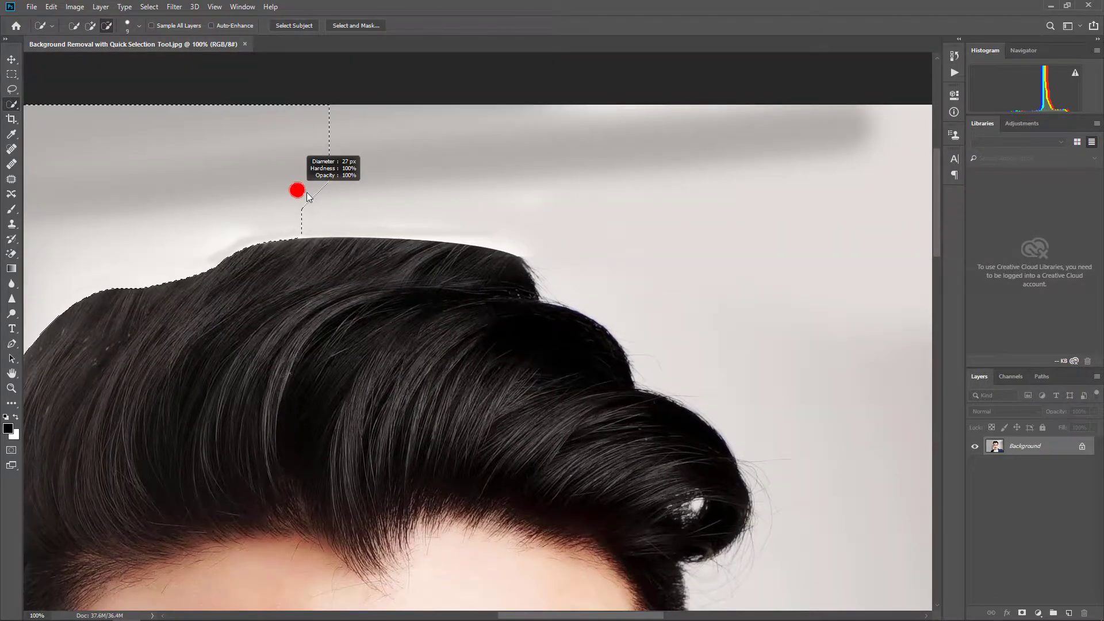
# - Extend the selection over the notch above the hair and down beside the hair curl
pyautogui.moveTo(310, 196); pyautogui.dragTo(349, 199)
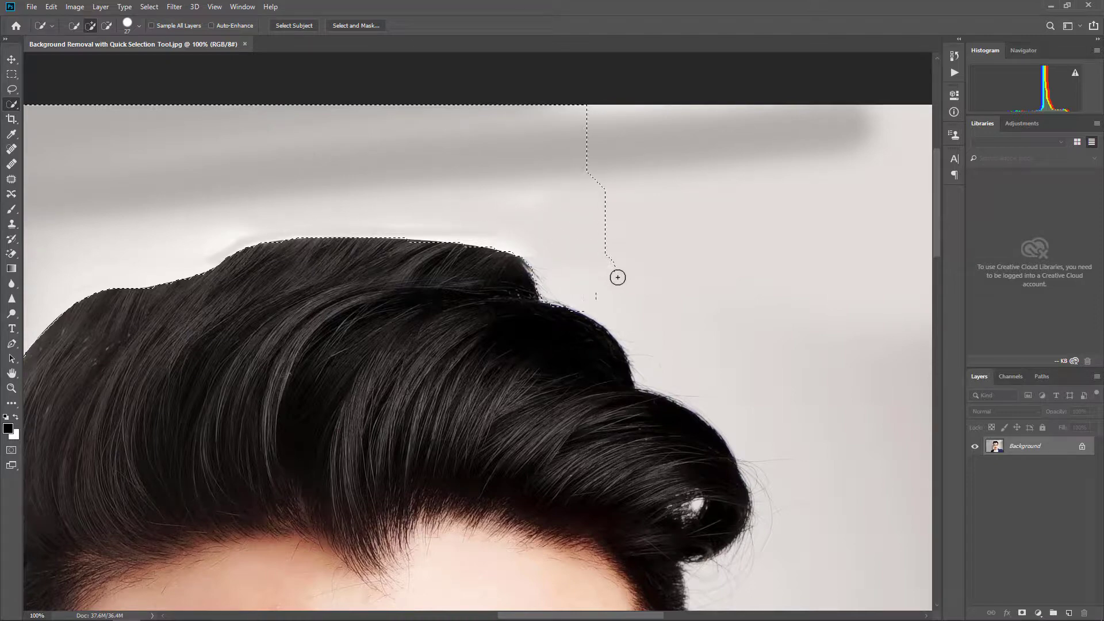
pyautogui.moveTo(618, 278)
pyautogui.mouseDown()
pyautogui.moveTo(623, 288)
pyautogui.moveTo(574, 263)
pyautogui.moveTo(654, 337)
pyautogui.moveTo(690, 412)
pyautogui.moveTo(696, 364)
pyautogui.mouseUp()
pyautogui.scroll(1, 751, 345)
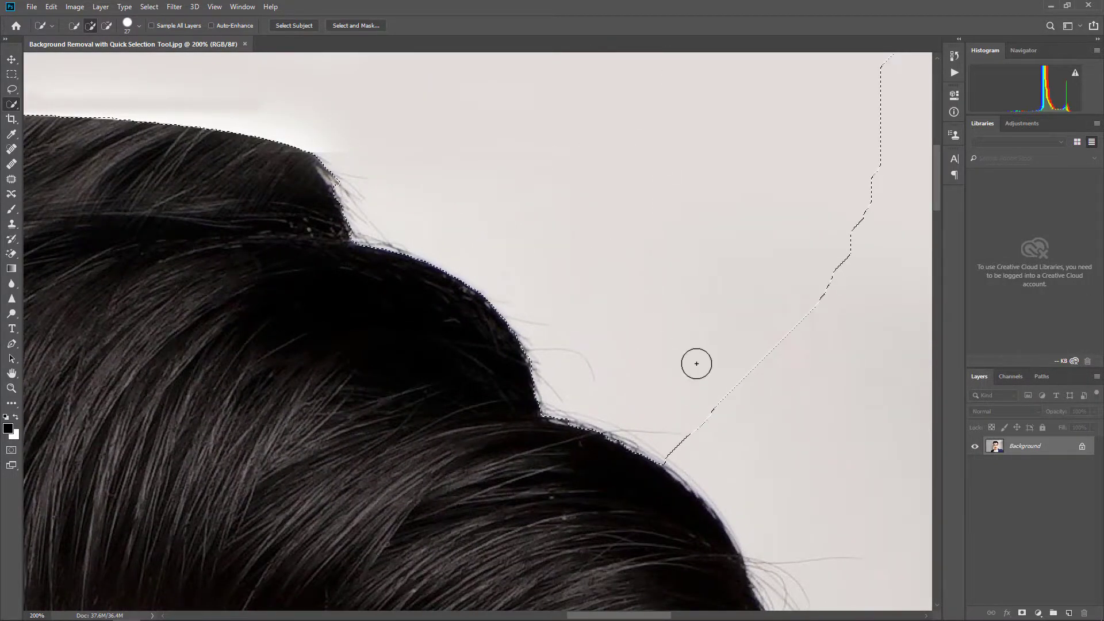
pyautogui.scroll(-1, 640, 264)
pyautogui.moveTo(653, 288); pyautogui.dragTo(555, 190)
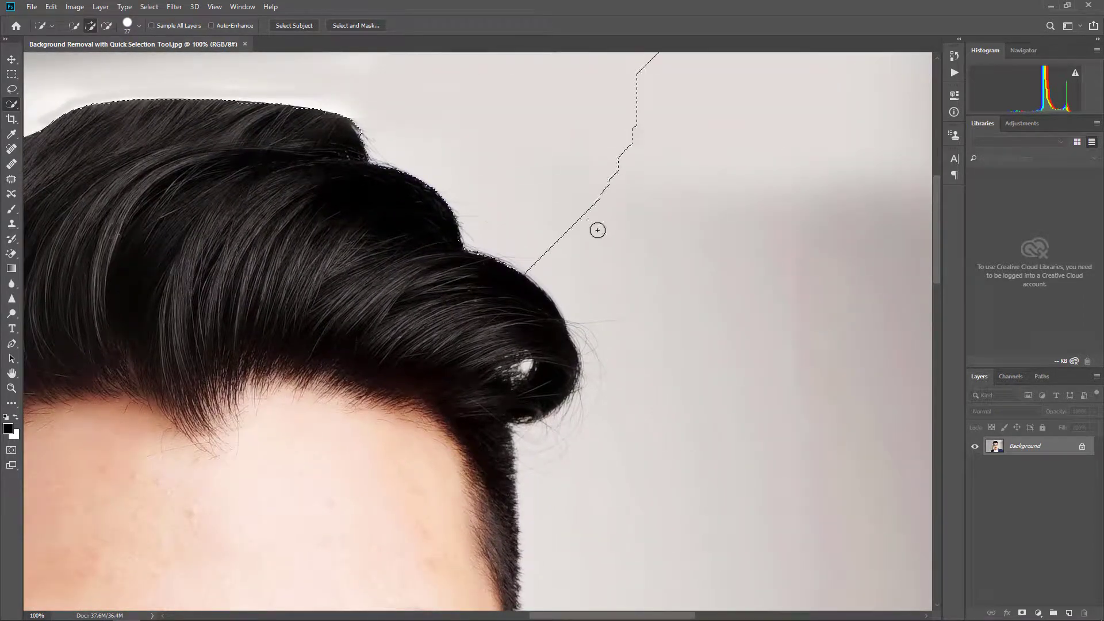
pyautogui.moveTo(598, 230)
pyautogui.mouseDown()
pyautogui.moveTo(636, 323)
pyautogui.moveTo(646, 390)
pyautogui.moveTo(609, 421)
pyautogui.moveTo(554, 436)
pyautogui.moveTo(583, 389)
pyautogui.moveTo(597, 406)
pyautogui.mouseUp()
# - Refine the selection at the hair corner using a smaller brush
pyautogui.scroll(1, 583, 364)
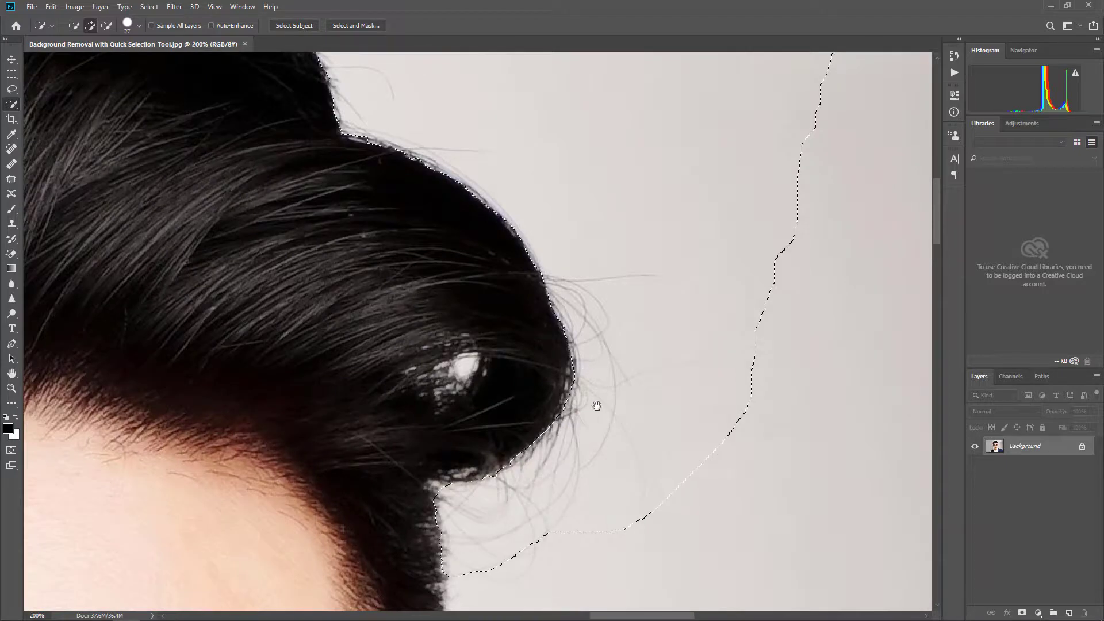
pyautogui.scroll(-3, 596, 406)
pyautogui.scroll(-1, 493, 289)
pyautogui.scroll(2, 455, 265)
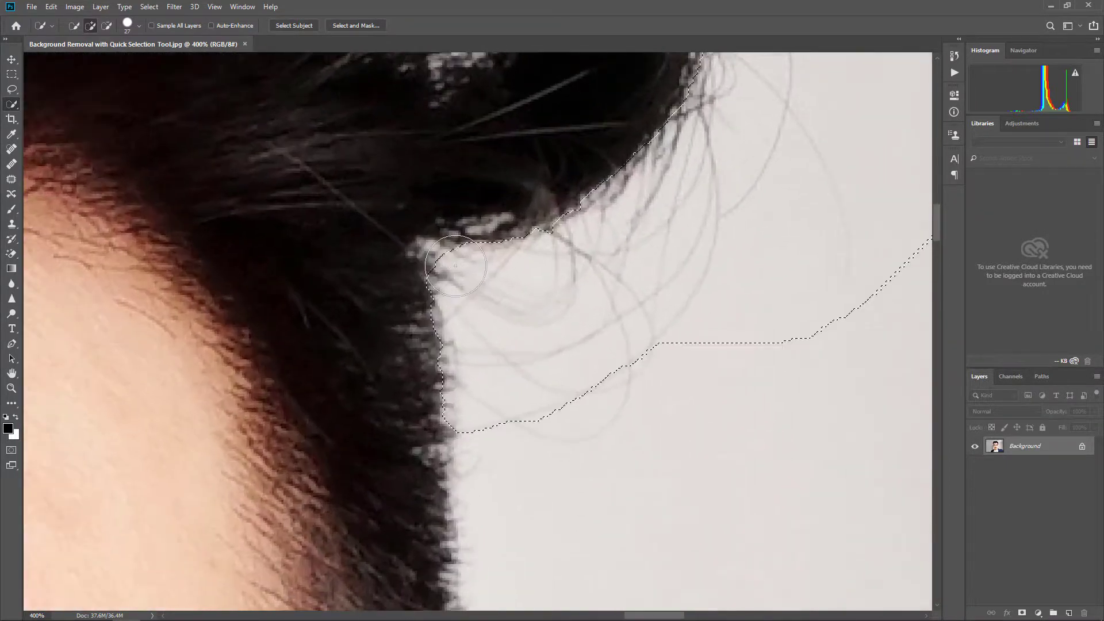
pyautogui.keyDown('alt'); pyautogui.rightClick(508, 288); pyautogui.keyUp('alt')
pyautogui.moveTo(471, 274); pyautogui.dragTo(467, 274)
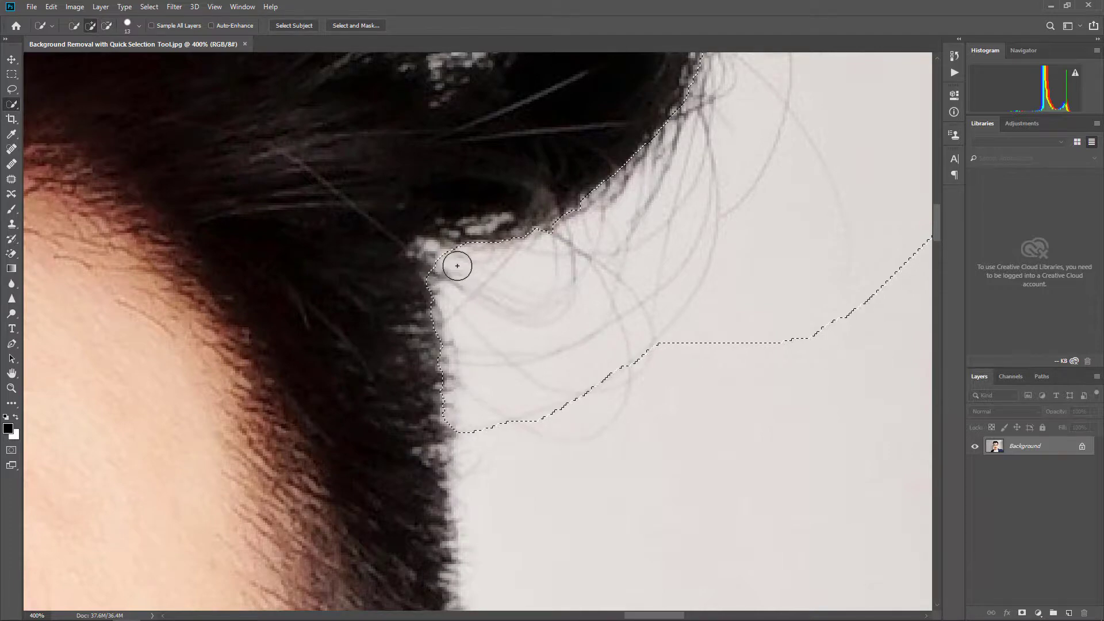
pyautogui.moveTo(443, 247); pyautogui.dragTo(434, 250)
# - Add the backdrop right of the hair, then pan down toward the eye and cheek
pyautogui.scroll(-3, 512, 293)
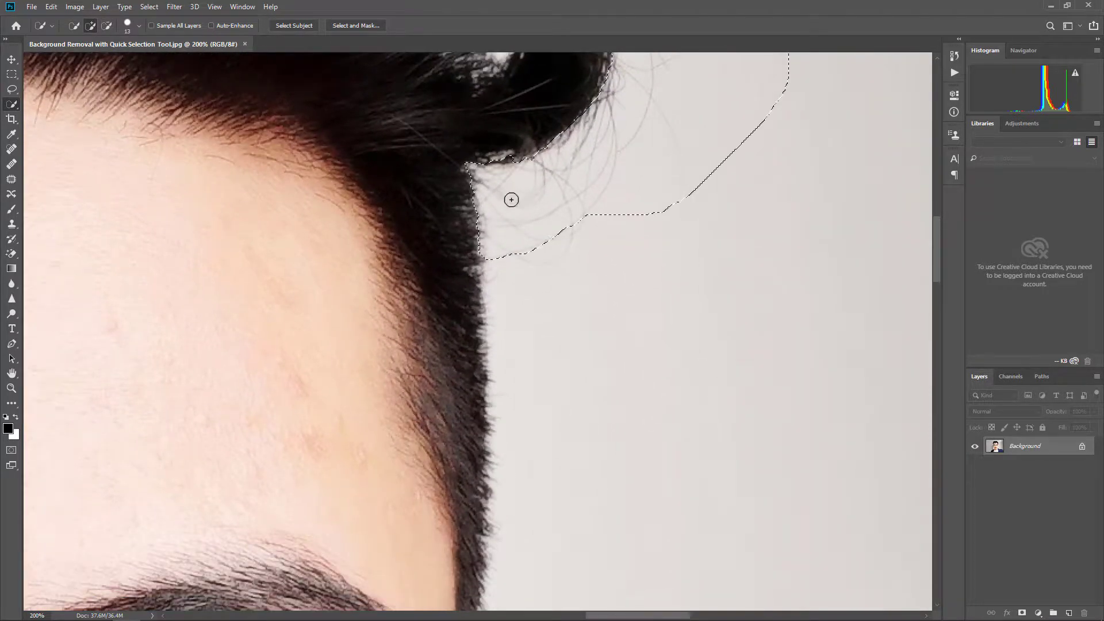
pyautogui.moveTo(511, 200); pyautogui.dragTo(502, 247)
pyautogui.moveTo(499, 328); pyautogui.dragTo(498, 454)
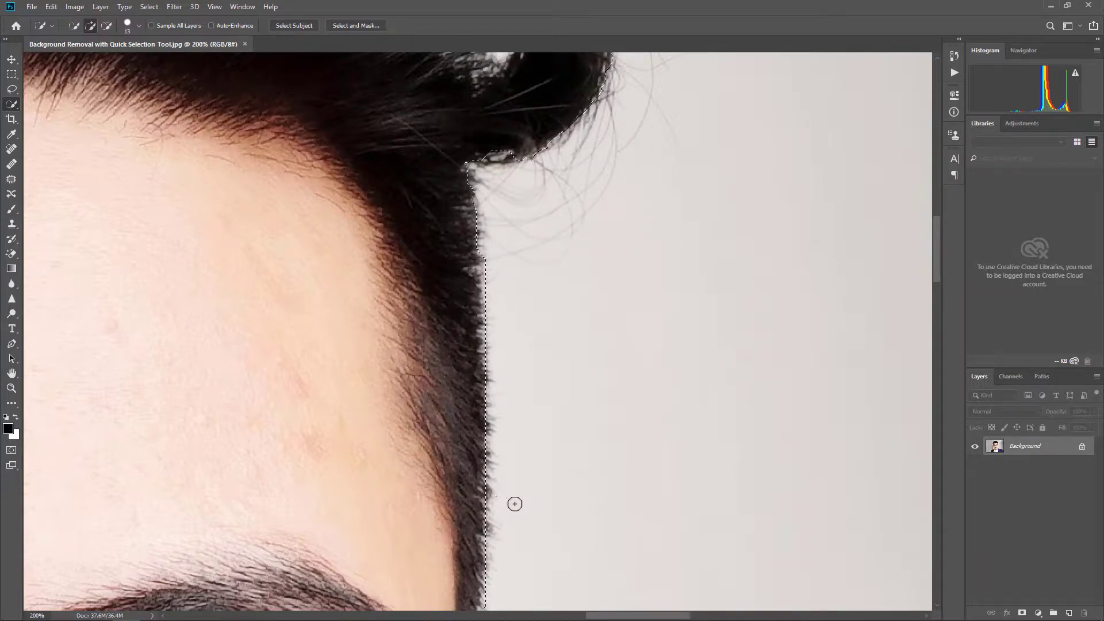
pyautogui.moveTo(550, 500); pyautogui.dragTo(534, 121)
pyautogui.moveTo(503, 525); pyautogui.dragTo(491, 175)
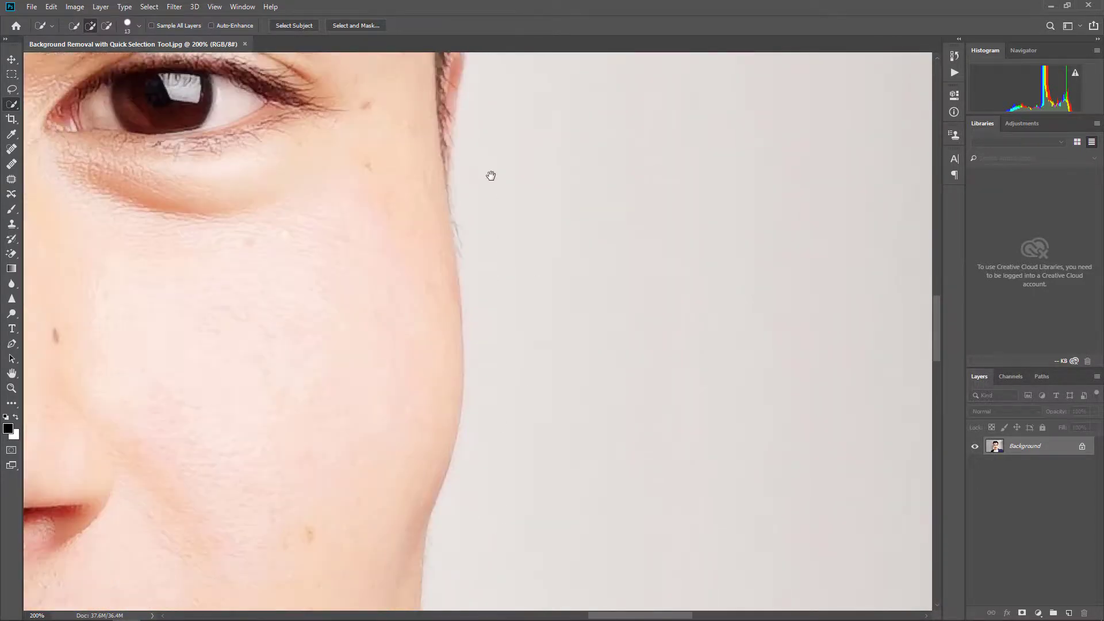
pyautogui.scroll(-3, 522, 328)
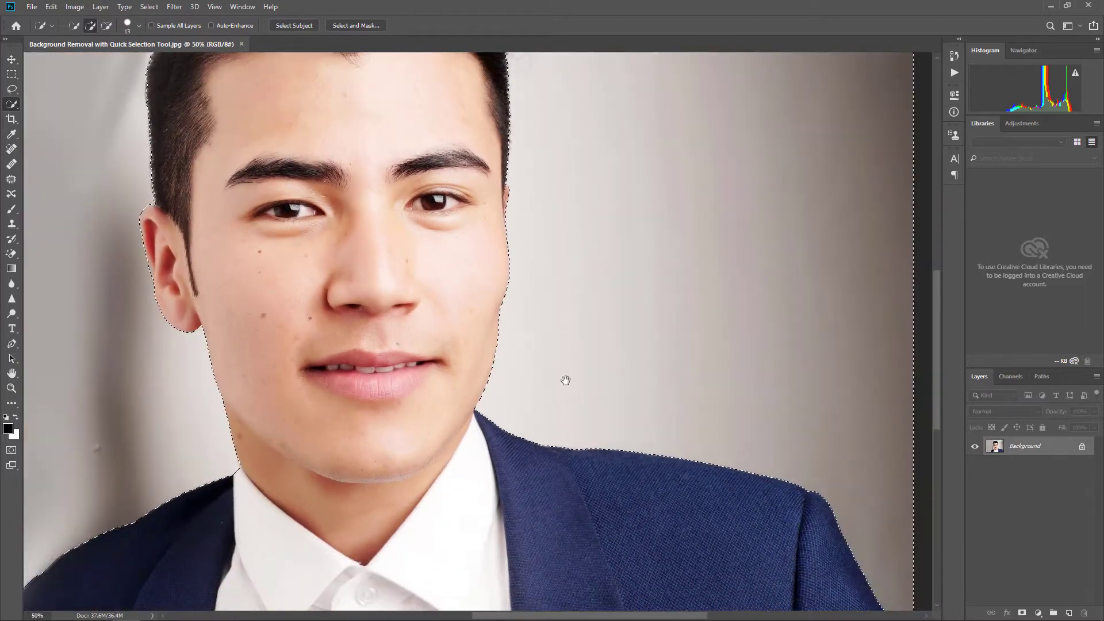
pyautogui.moveTo(565, 380); pyautogui.dragTo(514, 163)
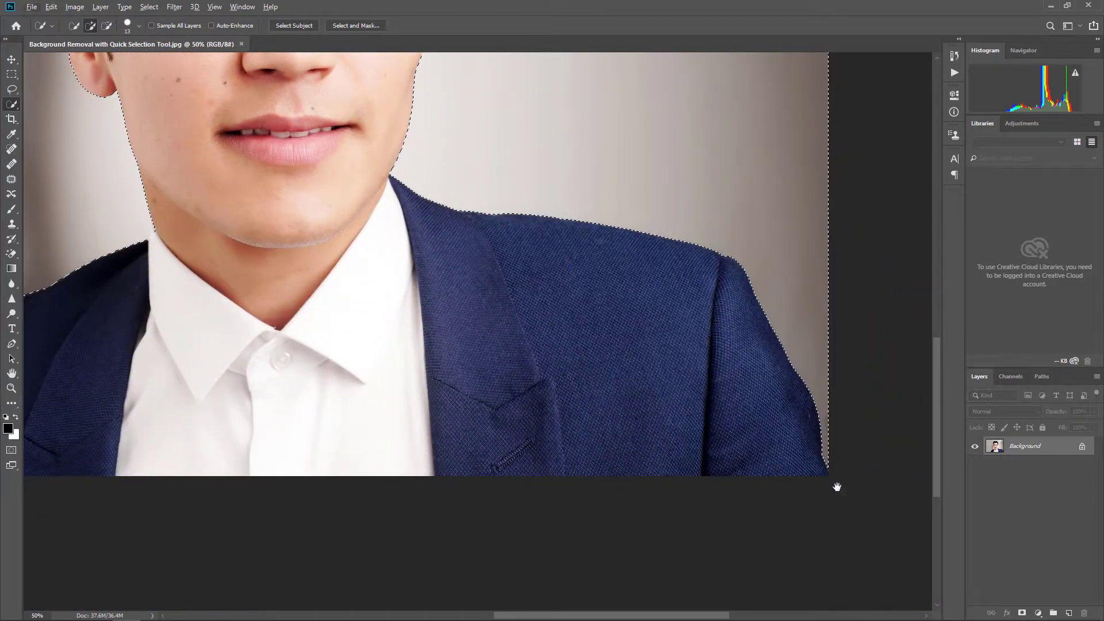
pyautogui.scroll(2, 838, 485)
pyautogui.scroll(-2, 767, 374)
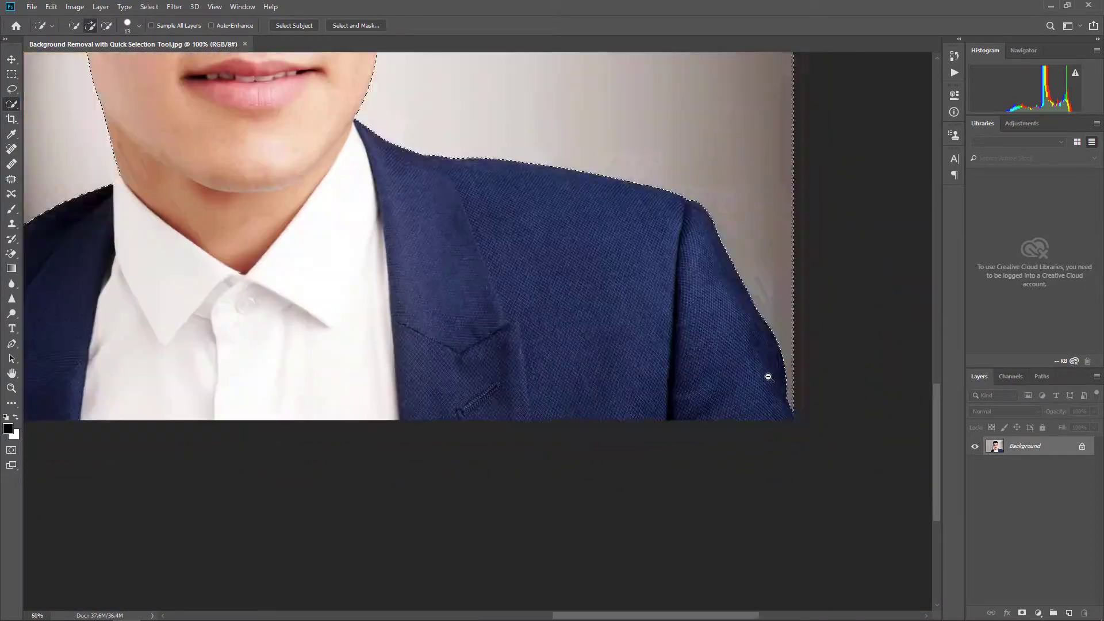
pyautogui.scroll(-1, 766, 375)
pyautogui.scroll(-1, 663, 334)
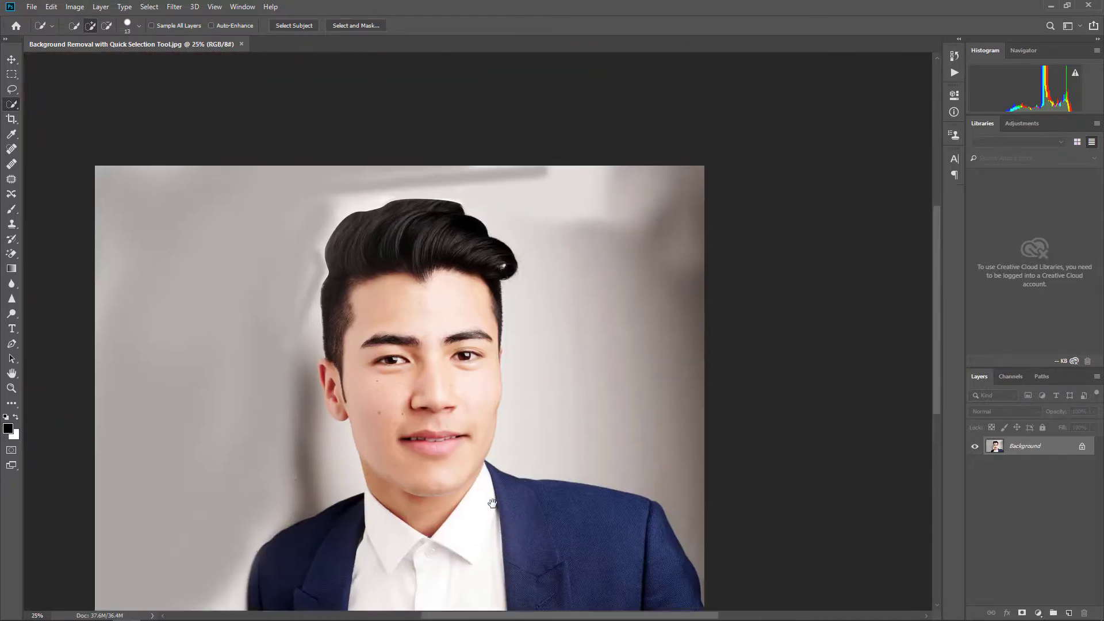
pyautogui.moveTo(353, 274)
pyautogui.mouseDown()
pyautogui.moveTo(548, 422)
pyautogui.moveTo(528, 408)
pyautogui.moveTo(518, 424)
pyautogui.mouseUp()
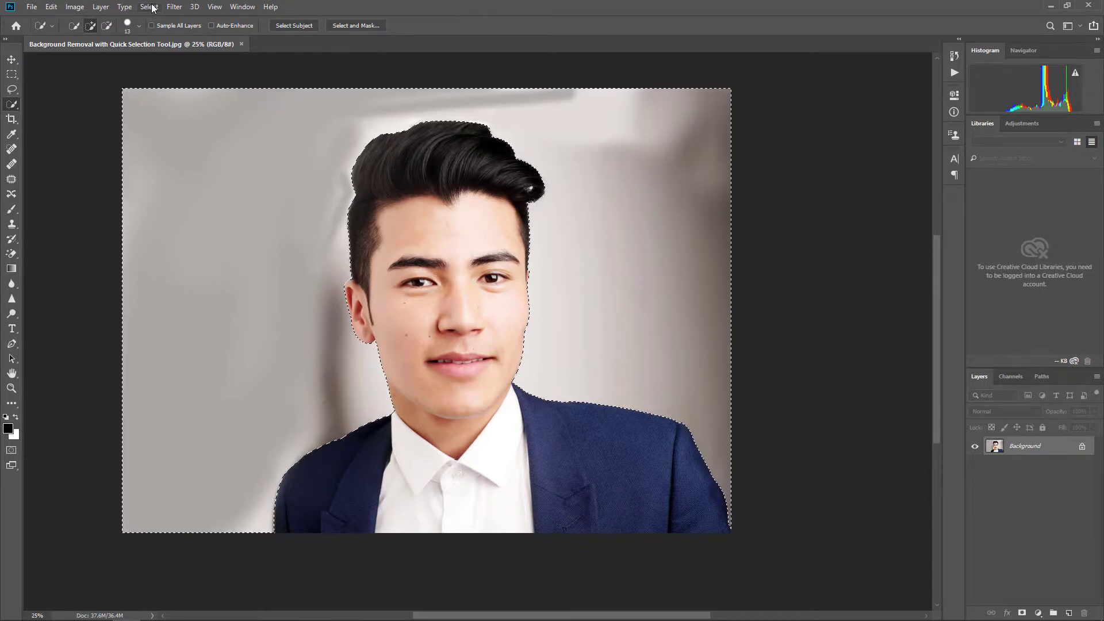
# - Fit the image to the window, invert the selection to the man, and copy him onto Layer 1
pyautogui.hotkey('ctrl', '0')
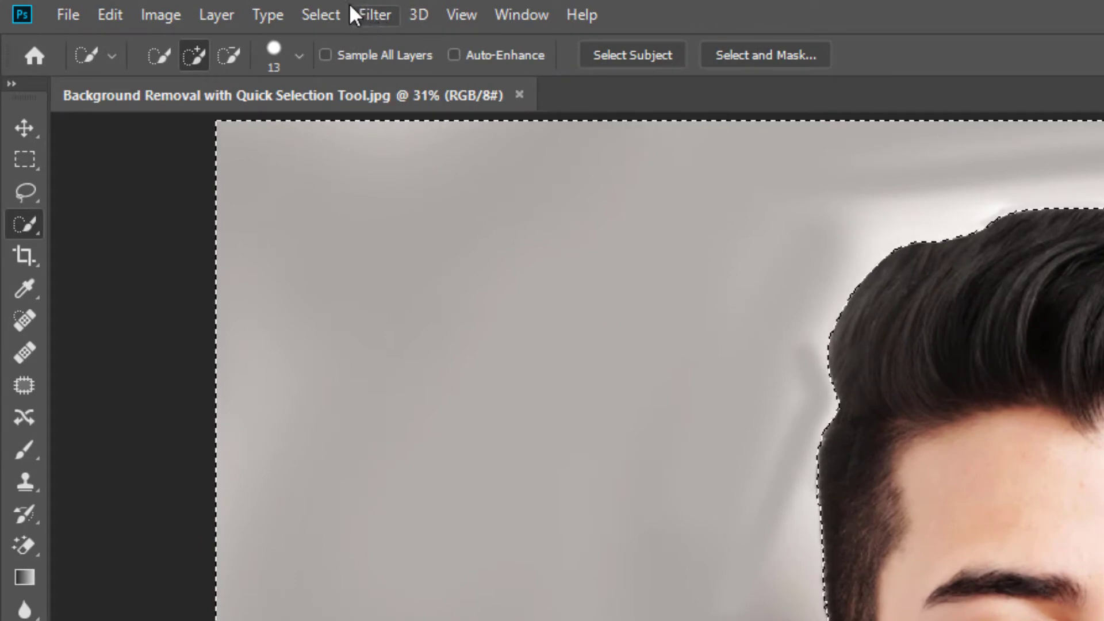
pyautogui.click(330, 3)
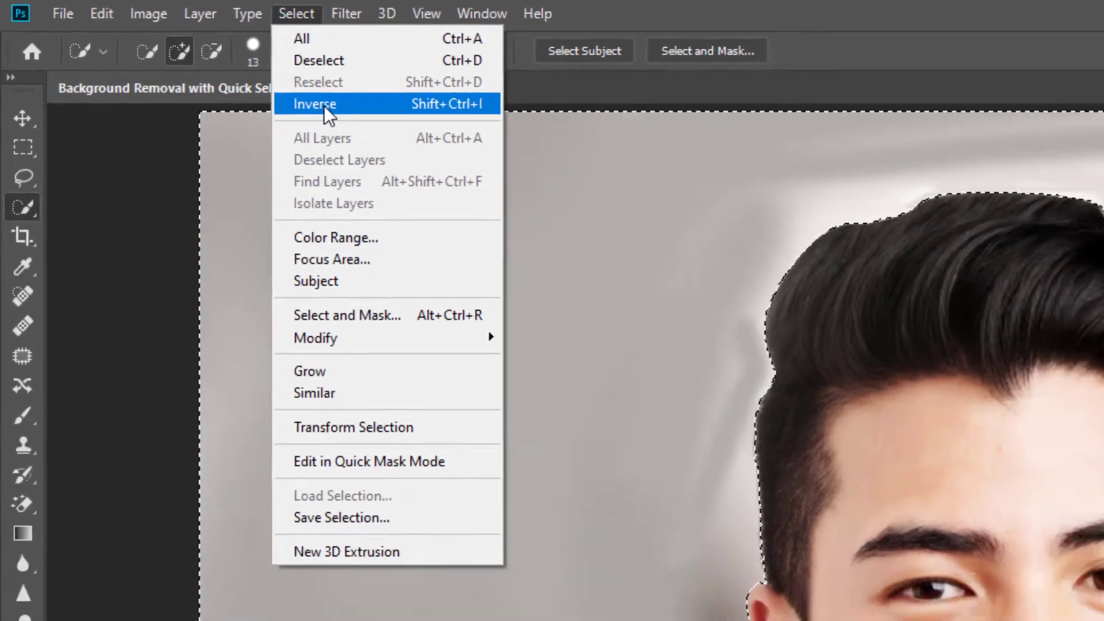
pyautogui.click(362, 118)
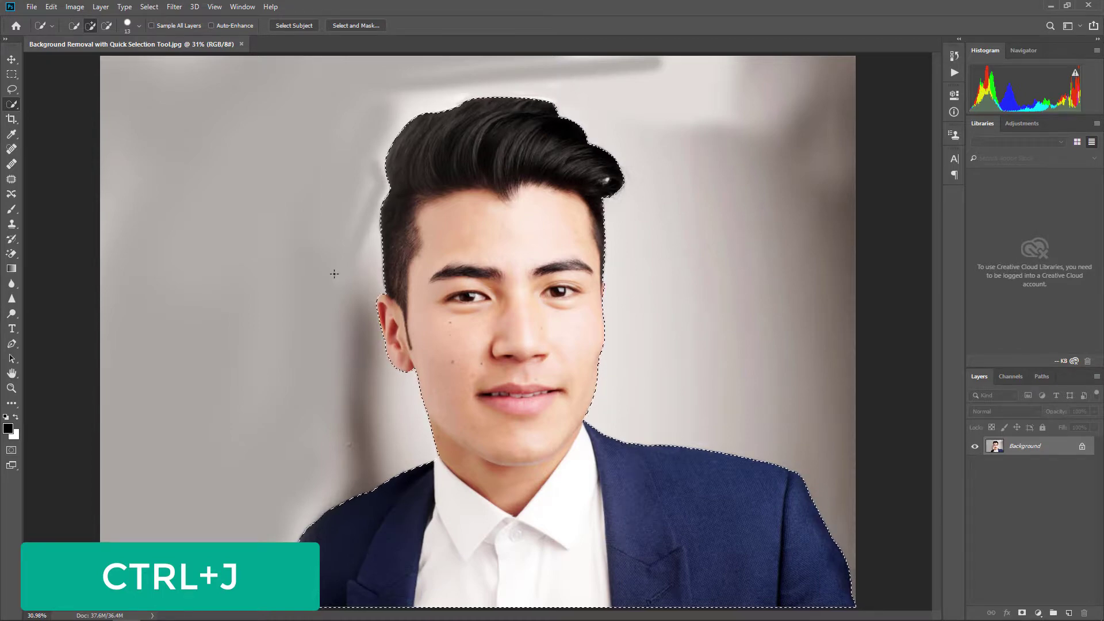
pyautogui.hotkey('ctrl', 'j')
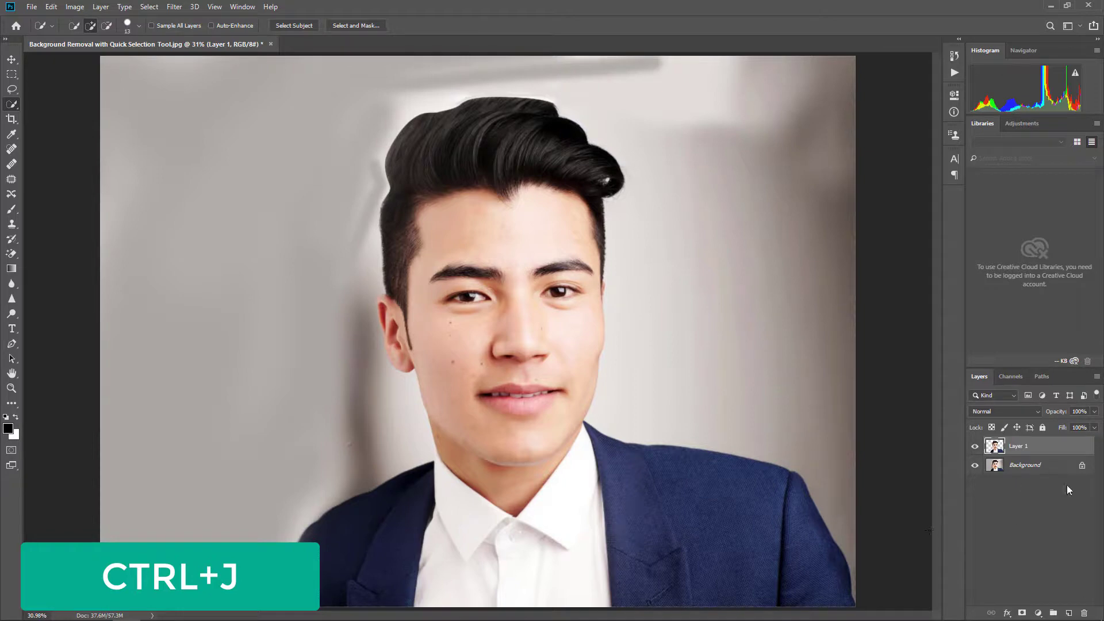
# - Toggle the Background layer to check the cut-out, then add an empty Layer 2 above Background
pyautogui.click(975, 465)
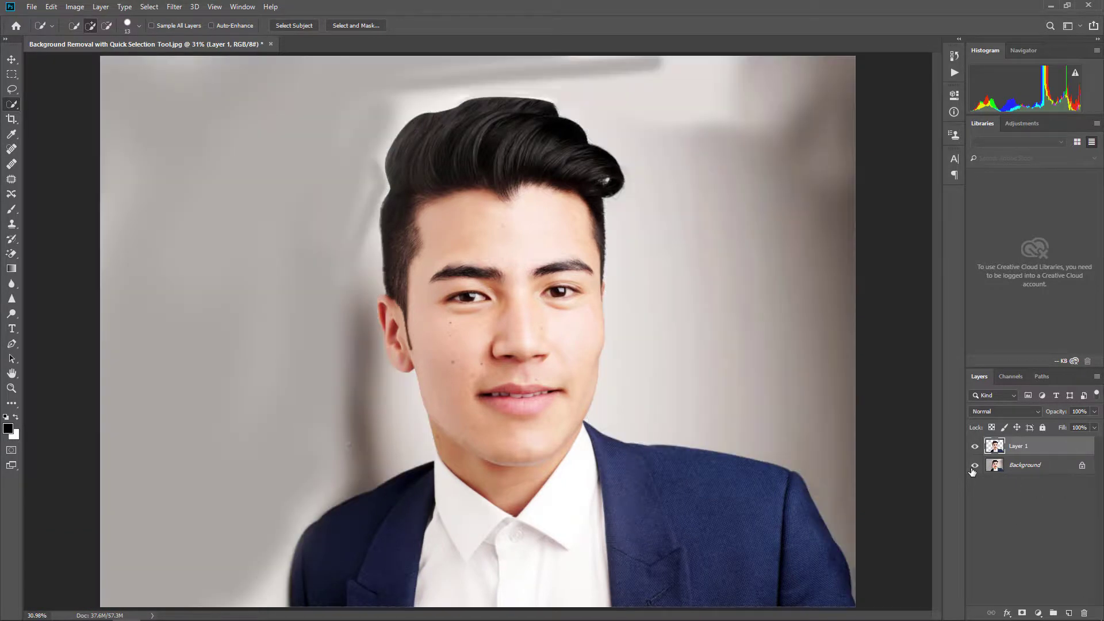
pyautogui.click(973, 470)
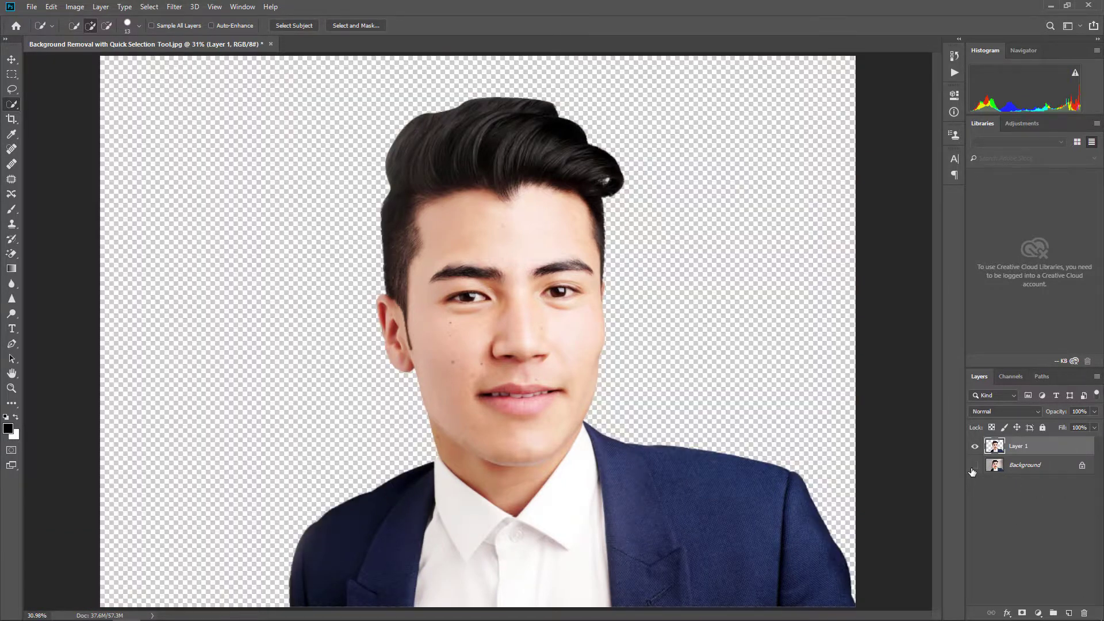
pyautogui.click(973, 467)
pyautogui.click(973, 470)
pyautogui.click(973, 467)
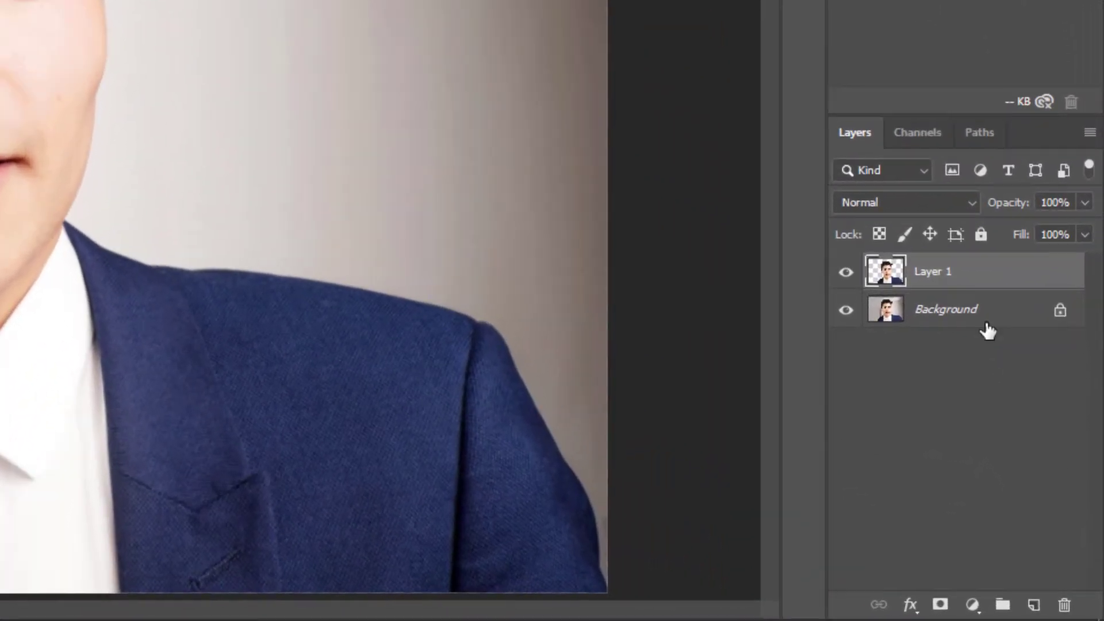
pyautogui.click(1041, 469)
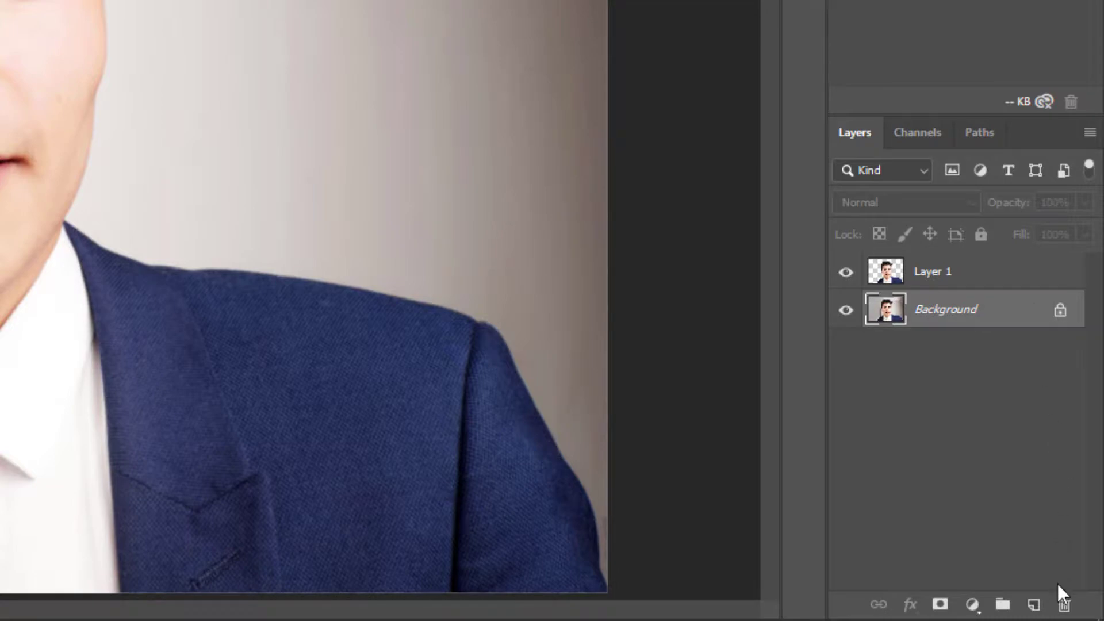
pyautogui.click(1034, 604)
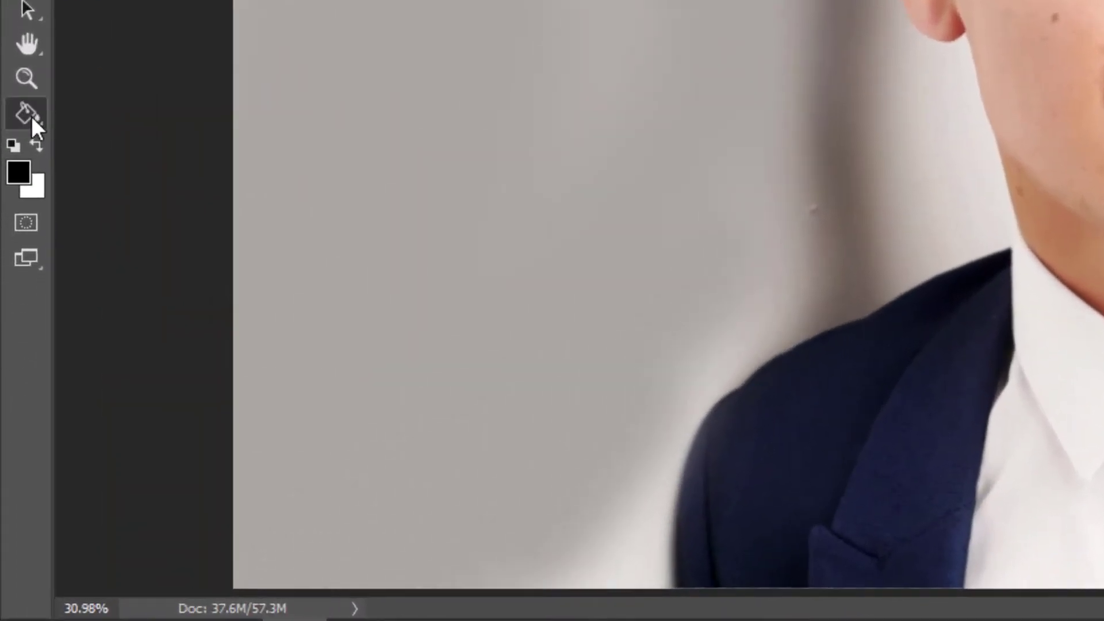
# - Set the foreground to bright yellow and Paint Bucket fill Layer 2 with it
pyautogui.click(12, 404)
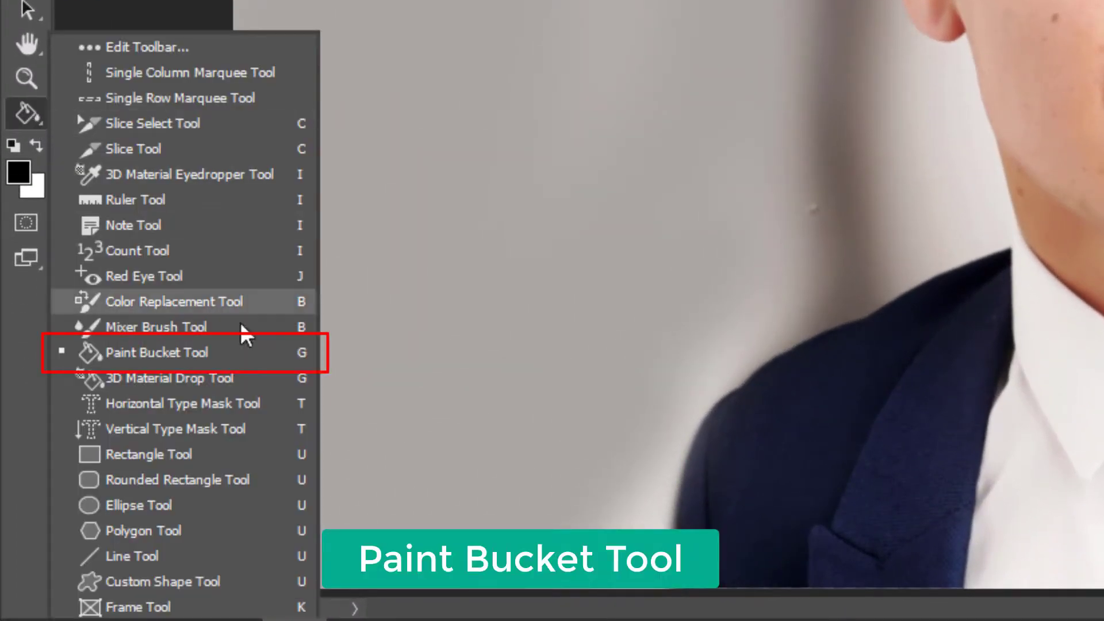
pyautogui.click(253, 357)
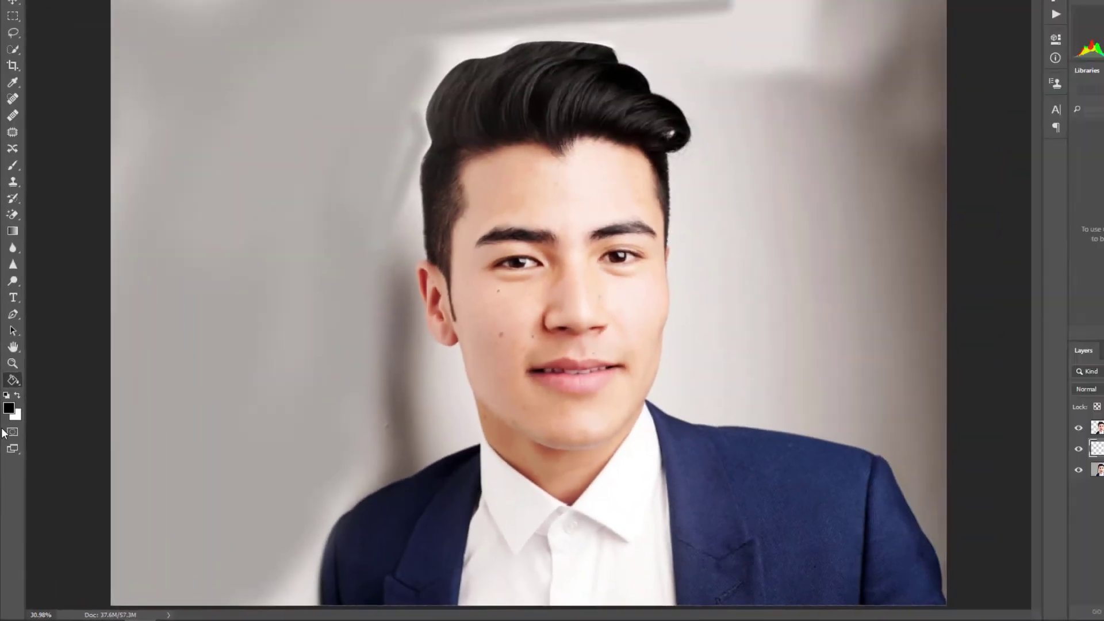
pyautogui.click(8, 429)
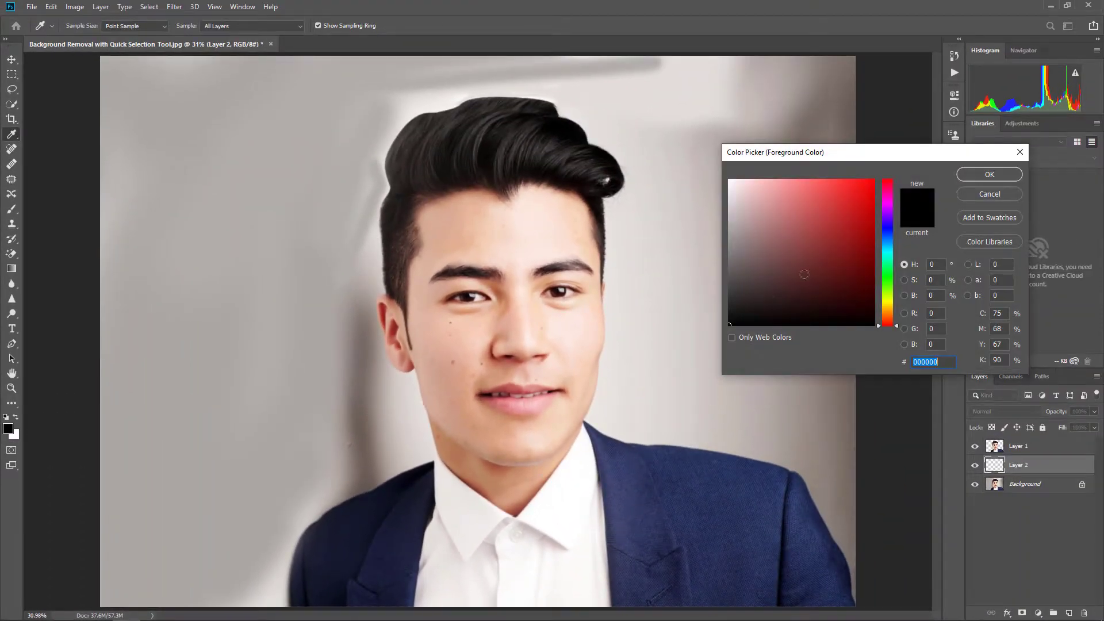
pyautogui.moveTo(888, 322); pyautogui.dragTo(888, 303)
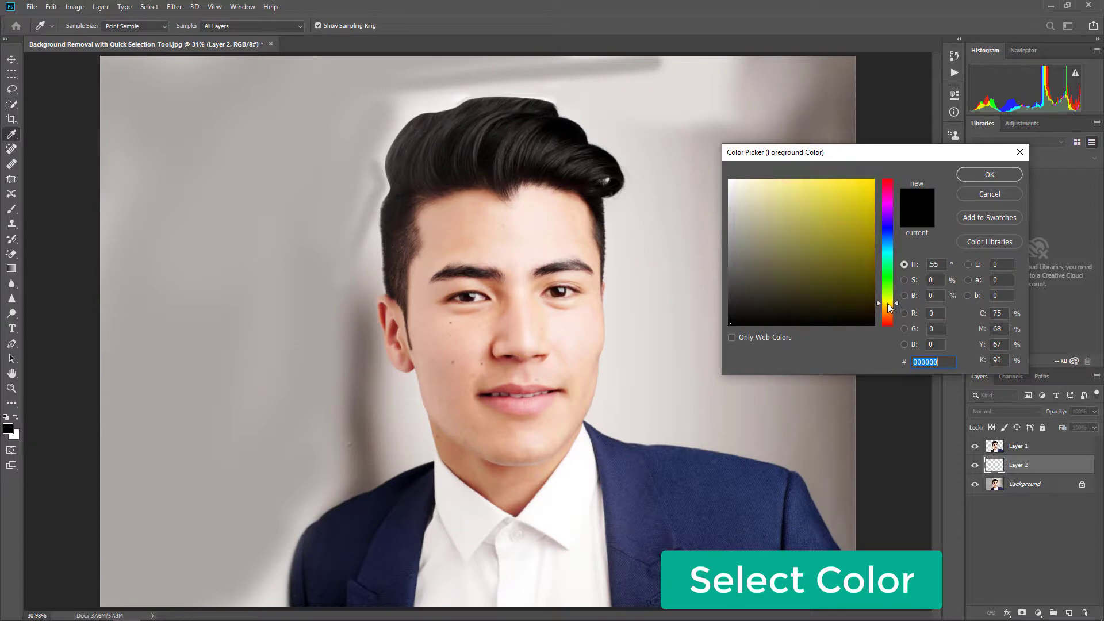
pyautogui.click(876, 221)
pyautogui.moveTo(876, 221); pyautogui.dragTo(874, 180)
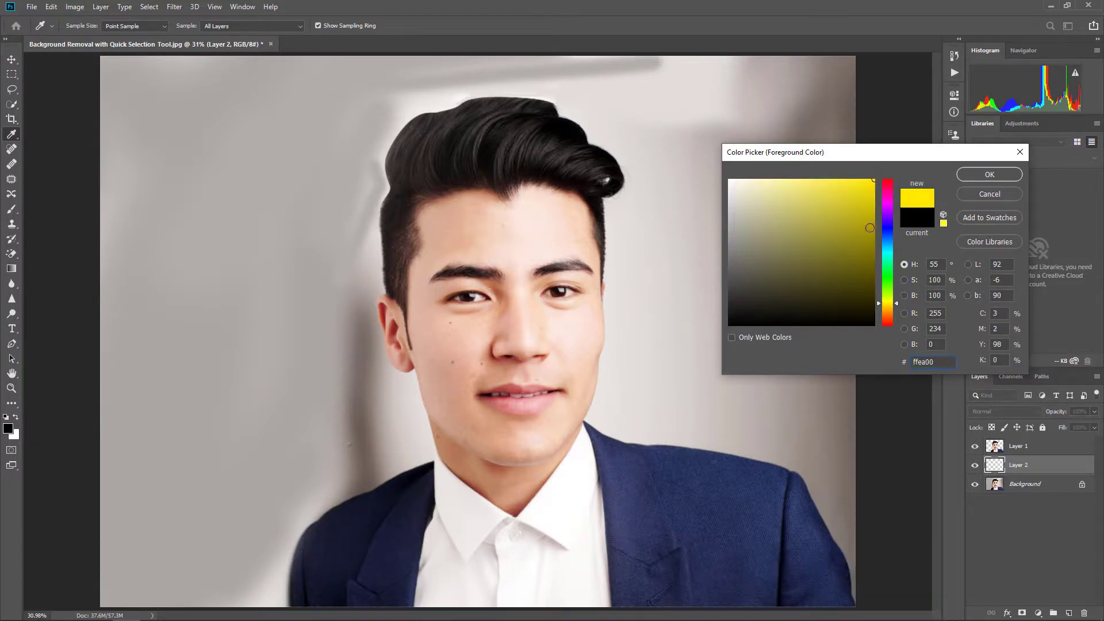
pyautogui.click(971, 174)
pyautogui.press('g')
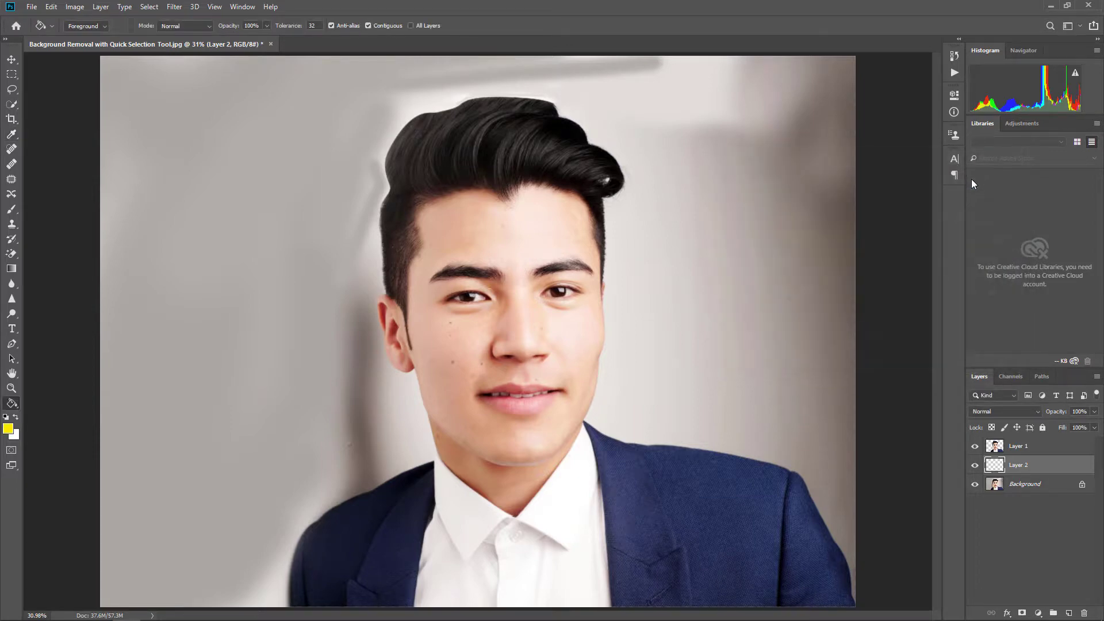
pyautogui.click(657, 288)
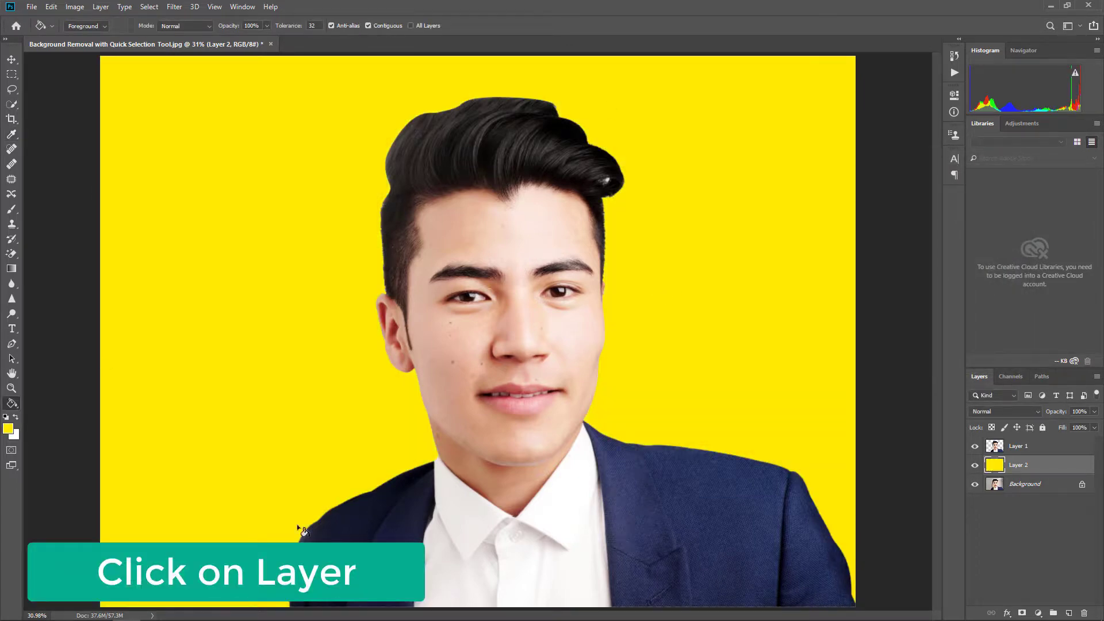
# - Refill the Layer 2 backdrop with a darker green
pyautogui.click(8, 428)
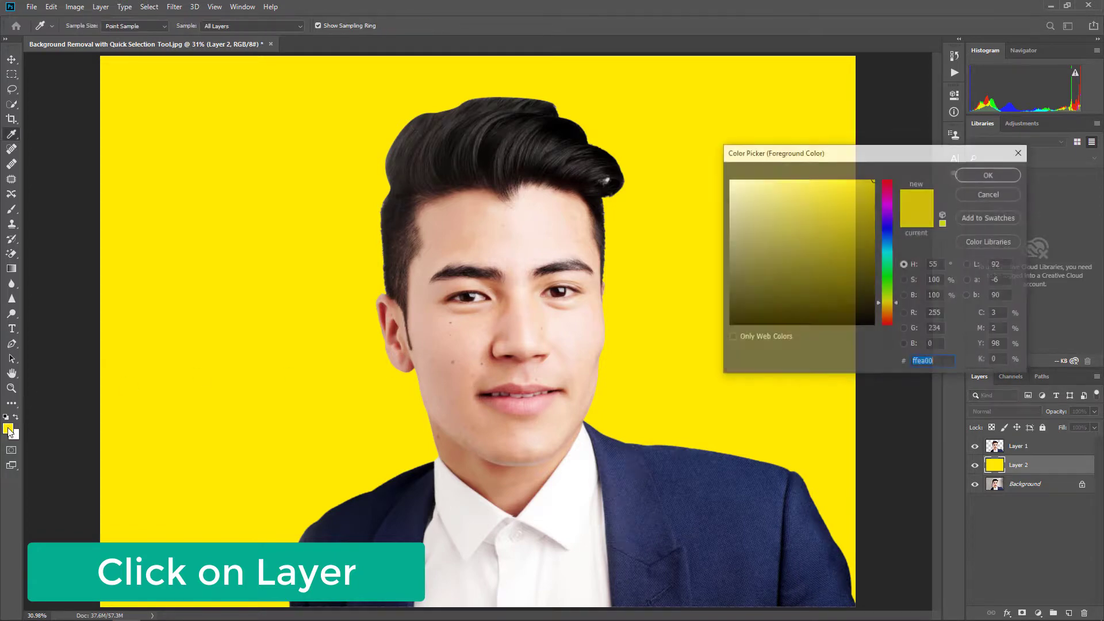
pyautogui.click(886, 297)
pyautogui.moveTo(888, 295); pyautogui.dragTo(889, 282)
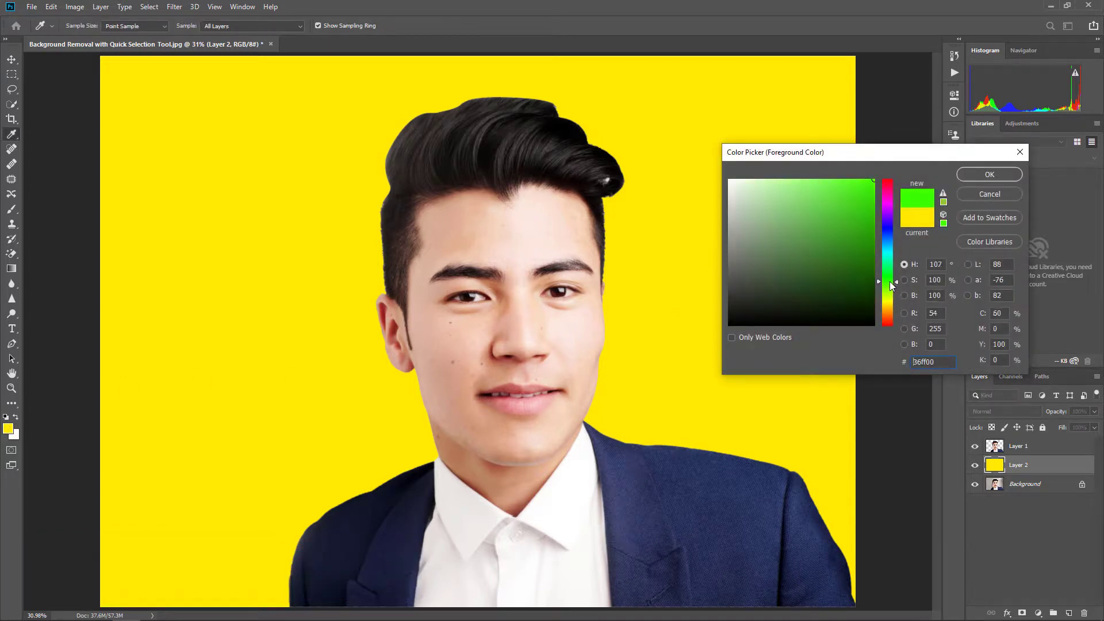
pyautogui.moveTo(874, 184)
pyautogui.mouseDown()
pyautogui.moveTo(873, 221)
pyautogui.moveTo(873, 202)
pyautogui.mouseUp()
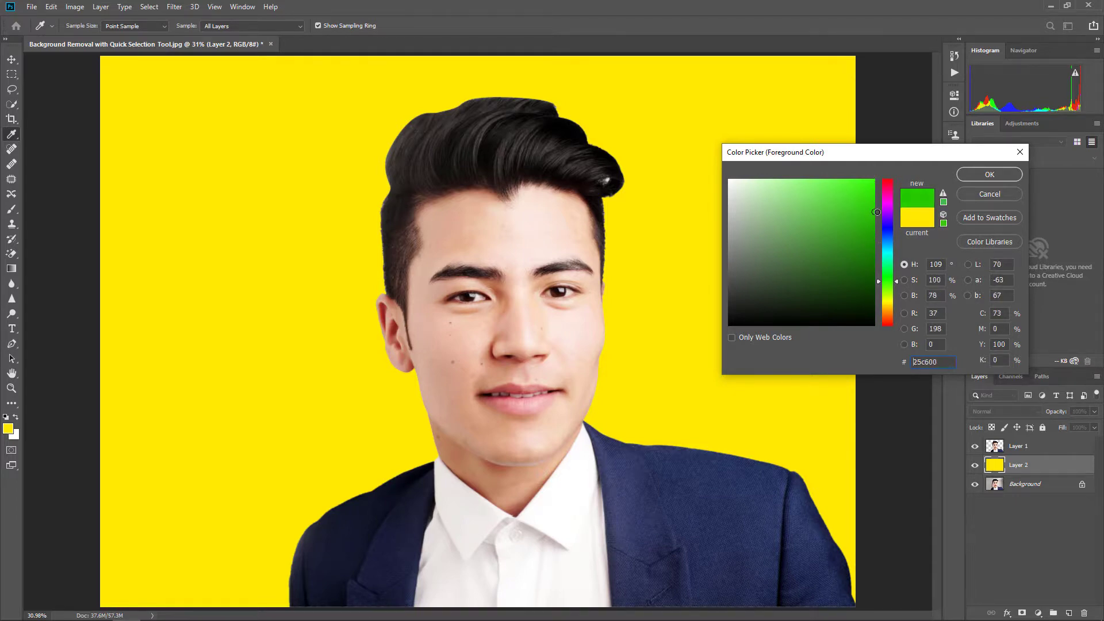
pyautogui.click(977, 175)
pyautogui.press('g')
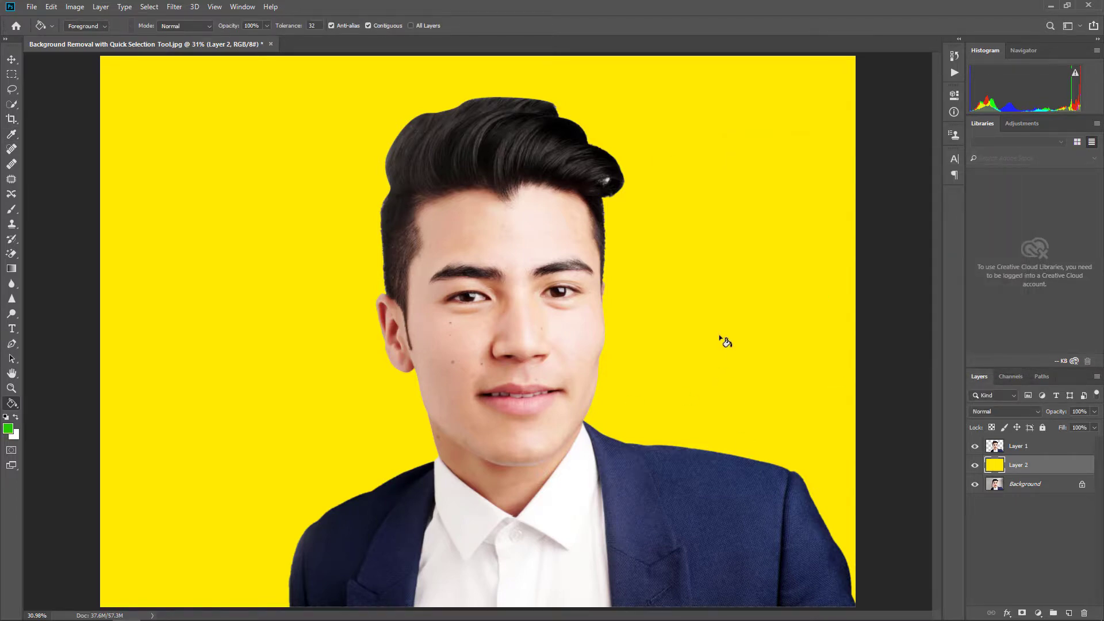
pyautogui.click(723, 338)
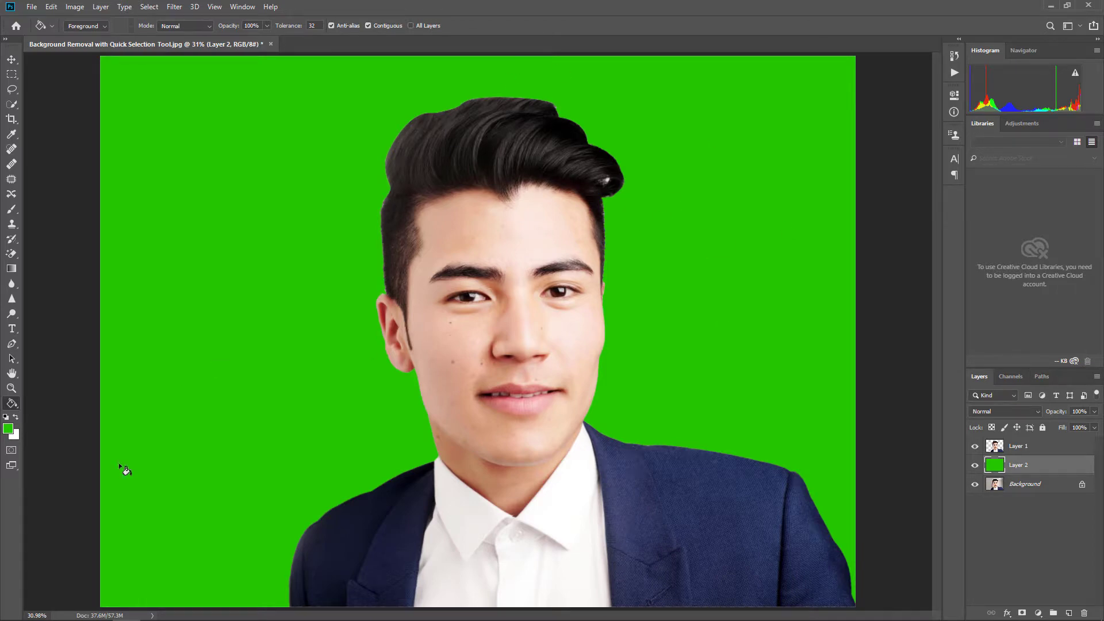
# - Refill the Layer 2 backdrop with cyan
pyautogui.click(7, 432)
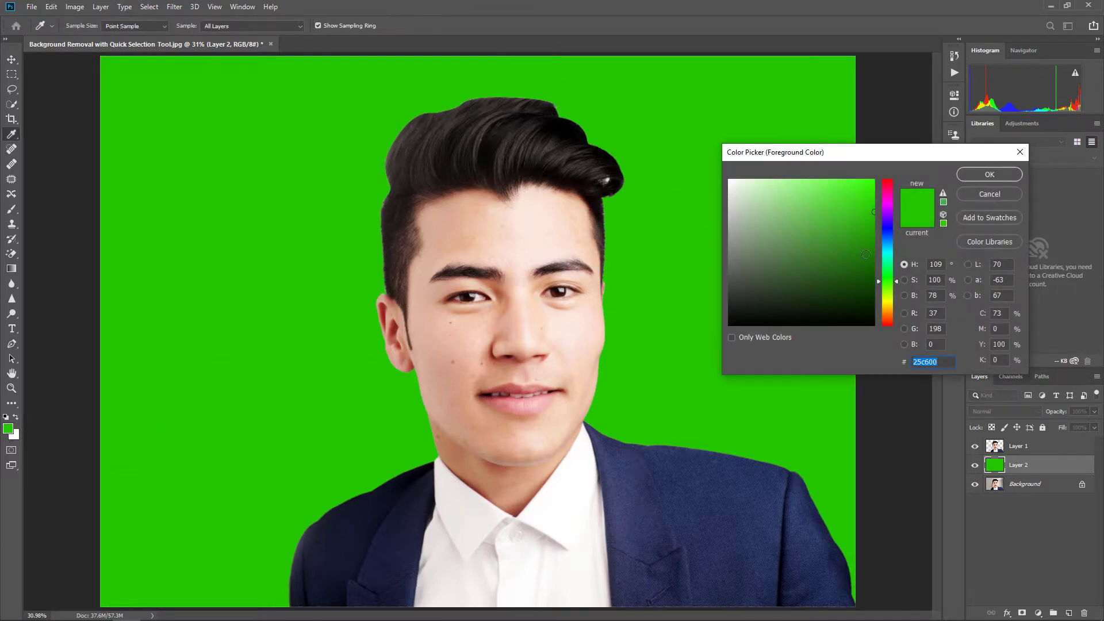
pyautogui.moveTo(868, 210); pyautogui.dragTo(874, 184)
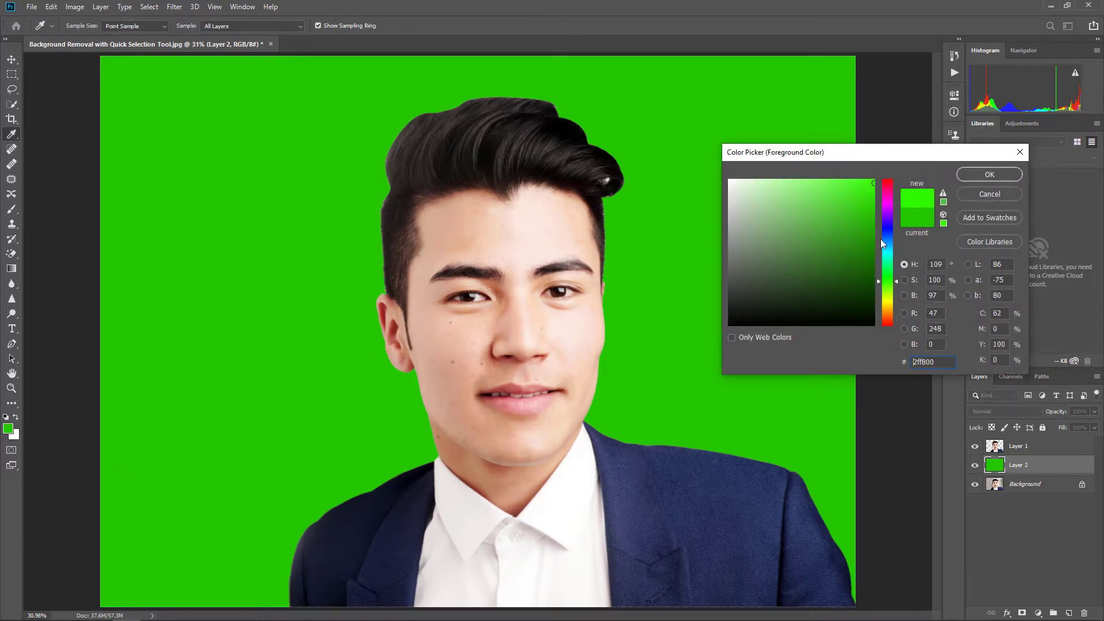
pyautogui.moveTo(892, 274); pyautogui.dragTo(896, 253)
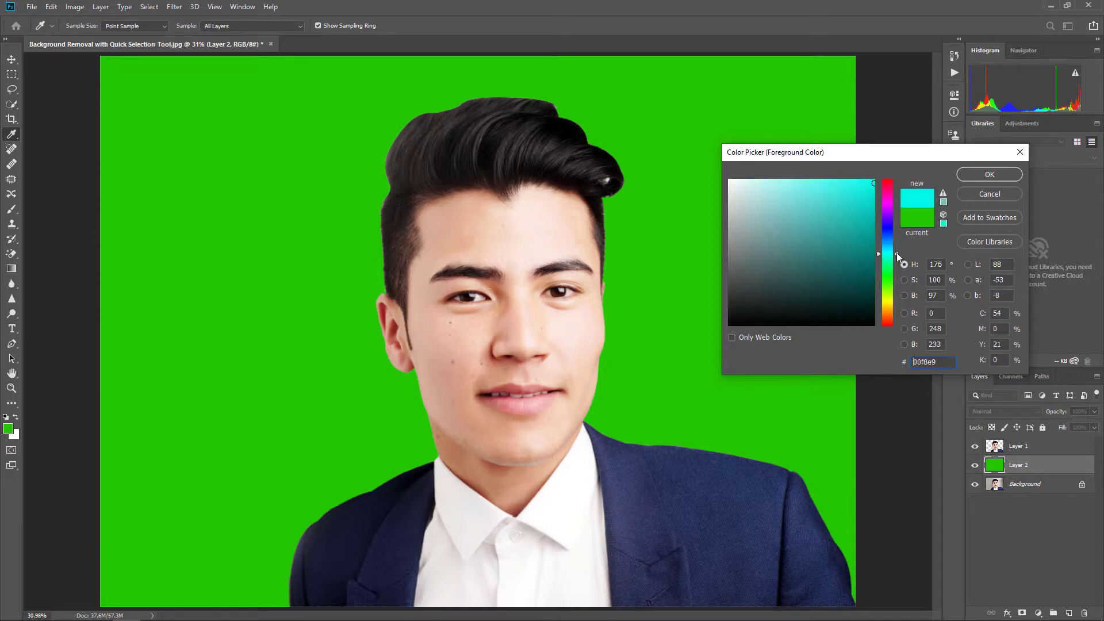
pyautogui.click(984, 175)
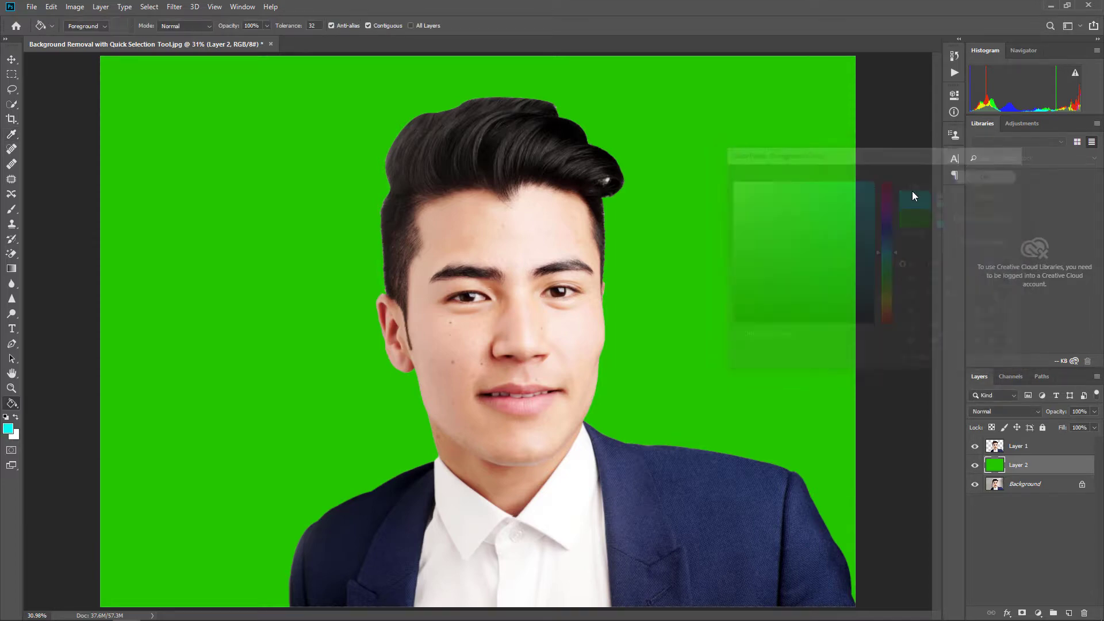
pyautogui.click(303, 327)
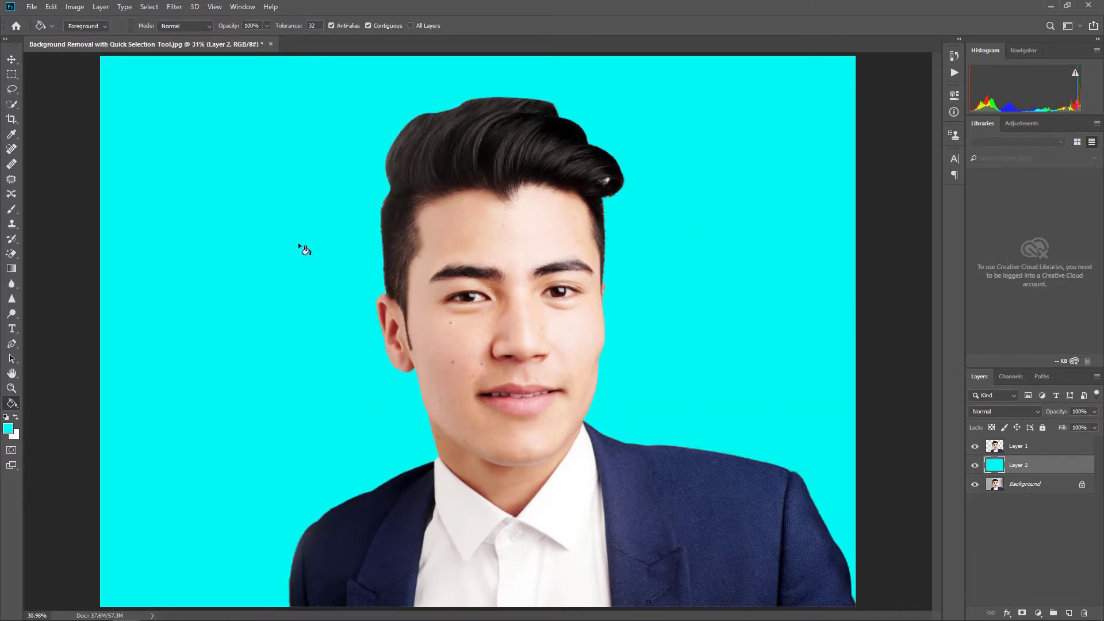
# - Refill the Layer 2 backdrop with magenta
pyautogui.click(9, 428)
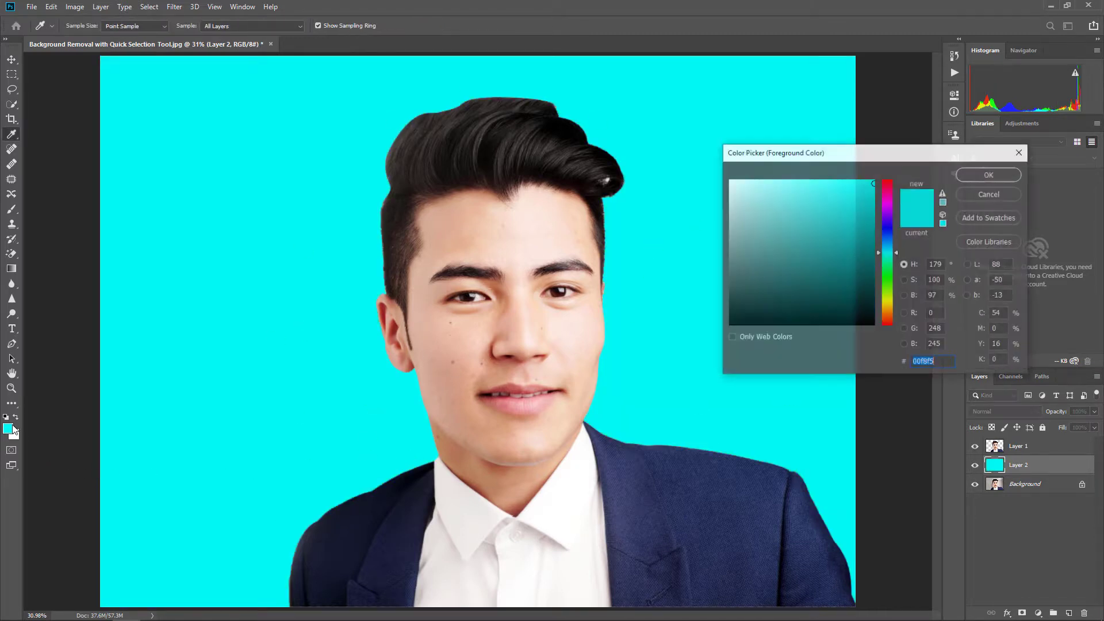
pyautogui.moveTo(888, 252)
pyautogui.mouseDown()
pyautogui.moveTo(887, 222)
pyautogui.moveTo(889, 231)
pyautogui.mouseUp()
pyautogui.moveTo(888, 211); pyautogui.dragTo(891, 200)
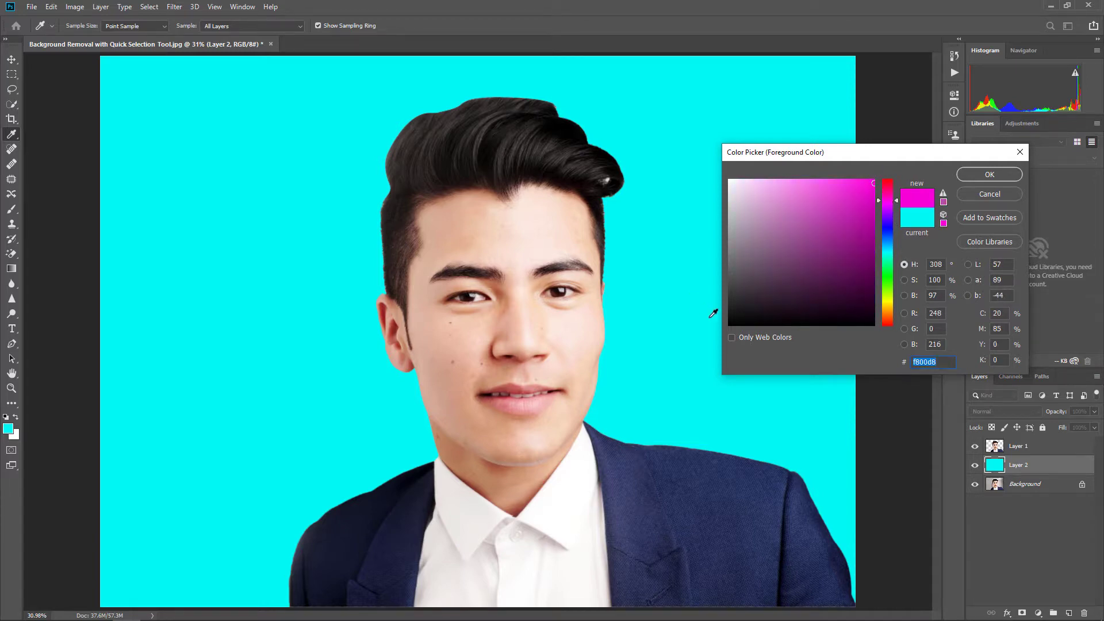
pyautogui.click(990, 175)
pyautogui.press('g')
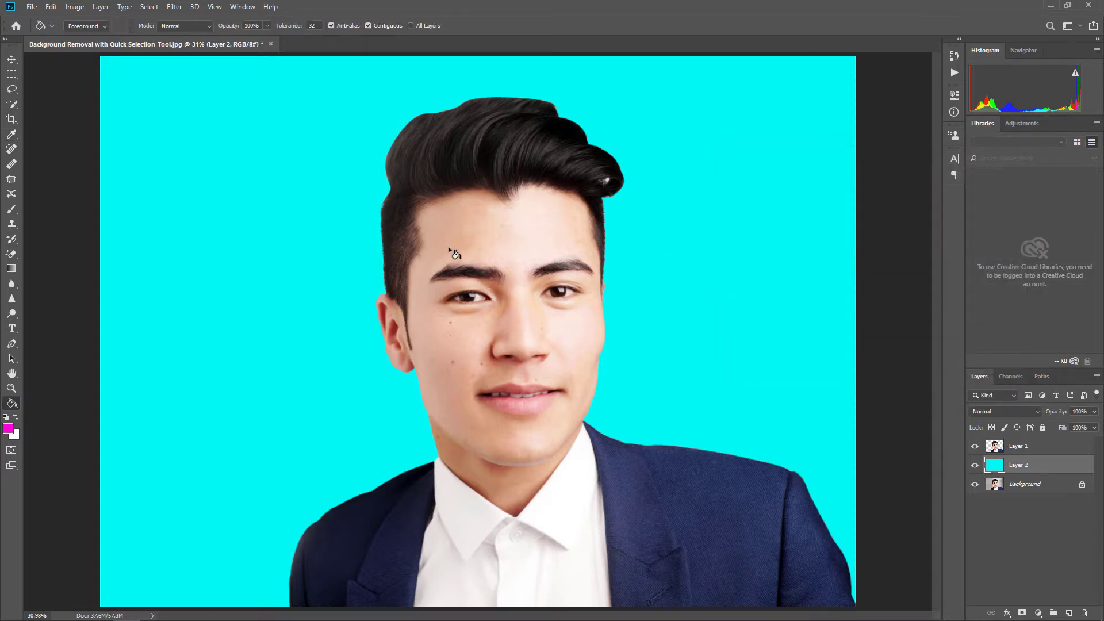
pyautogui.click(722, 224)
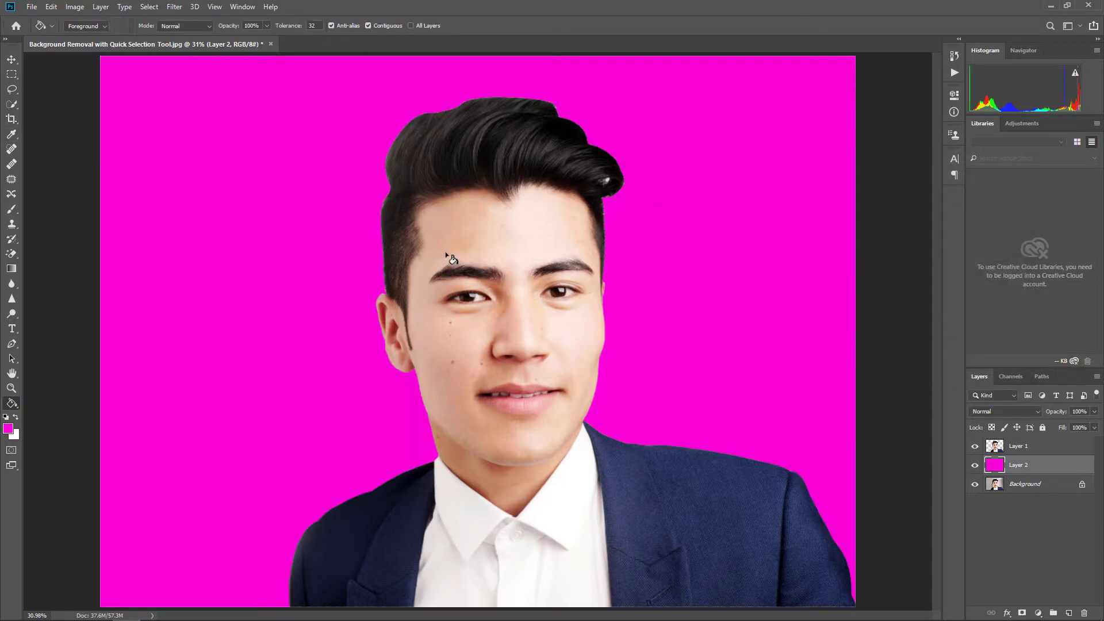
# - Refill the Layer 2 backdrop with pure red
pyautogui.click(8, 429)
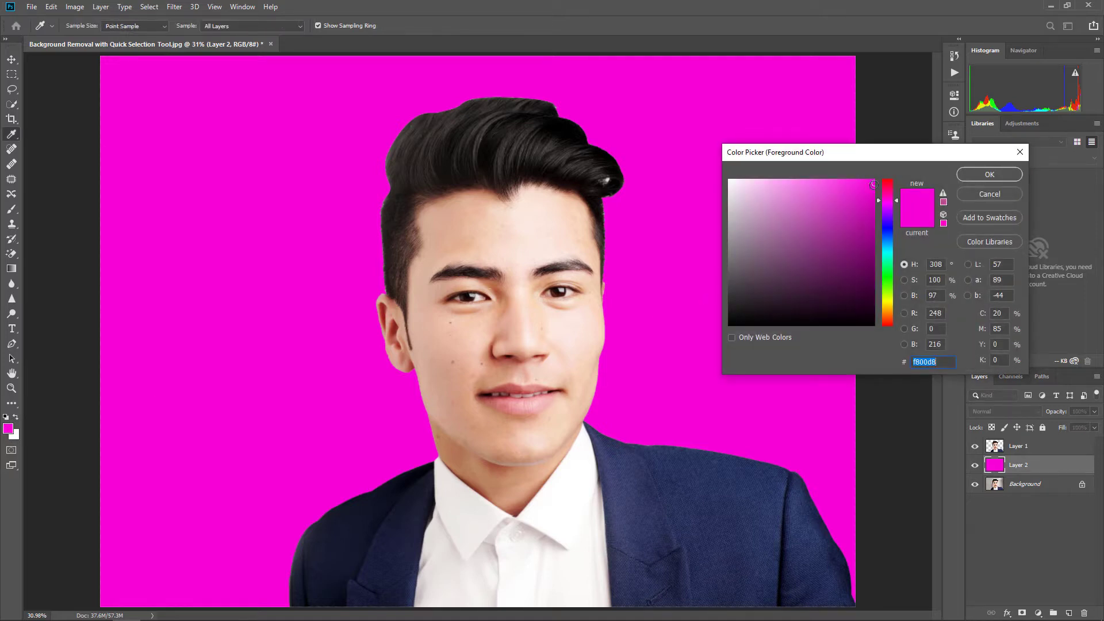
pyautogui.moveTo(889, 200); pyautogui.dragTo(900, 165)
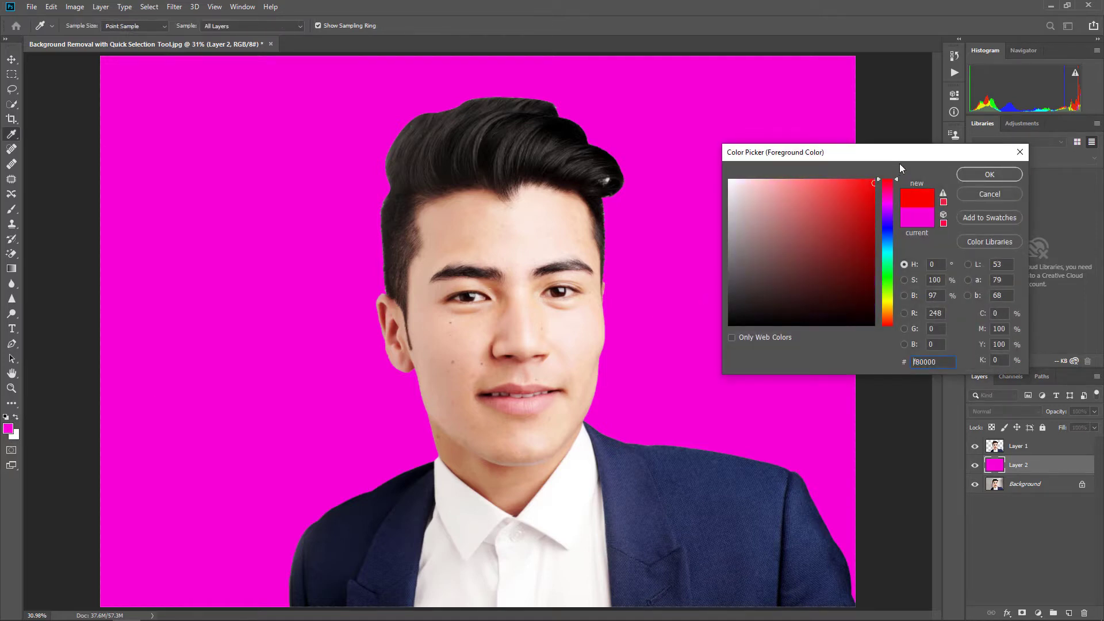
pyautogui.click(989, 174)
pyautogui.click(766, 281)
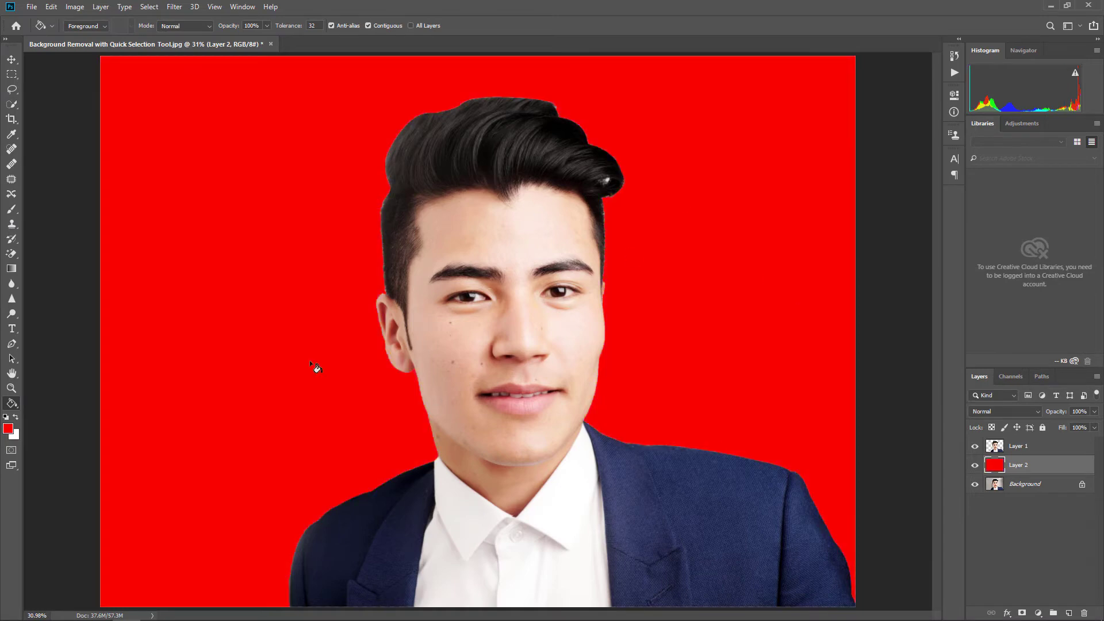
# - Refill the Layer 2 backdrop with white
pyautogui.click(8, 429)
pyautogui.moveTo(775, 224); pyautogui.dragTo(710, 157)
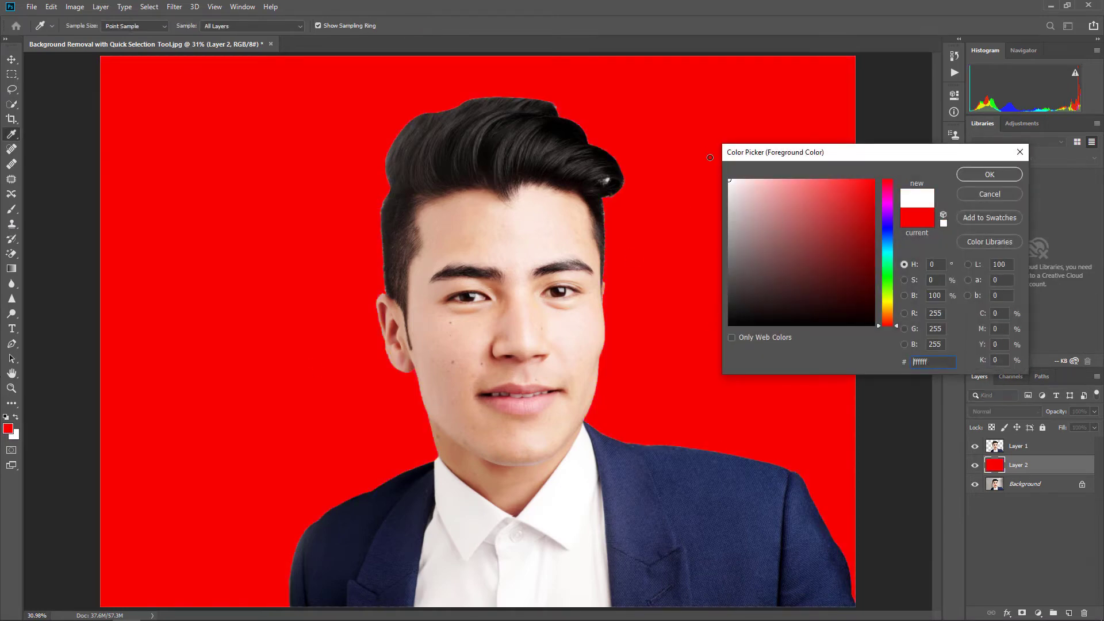
pyautogui.click(981, 175)
pyautogui.click(725, 250)
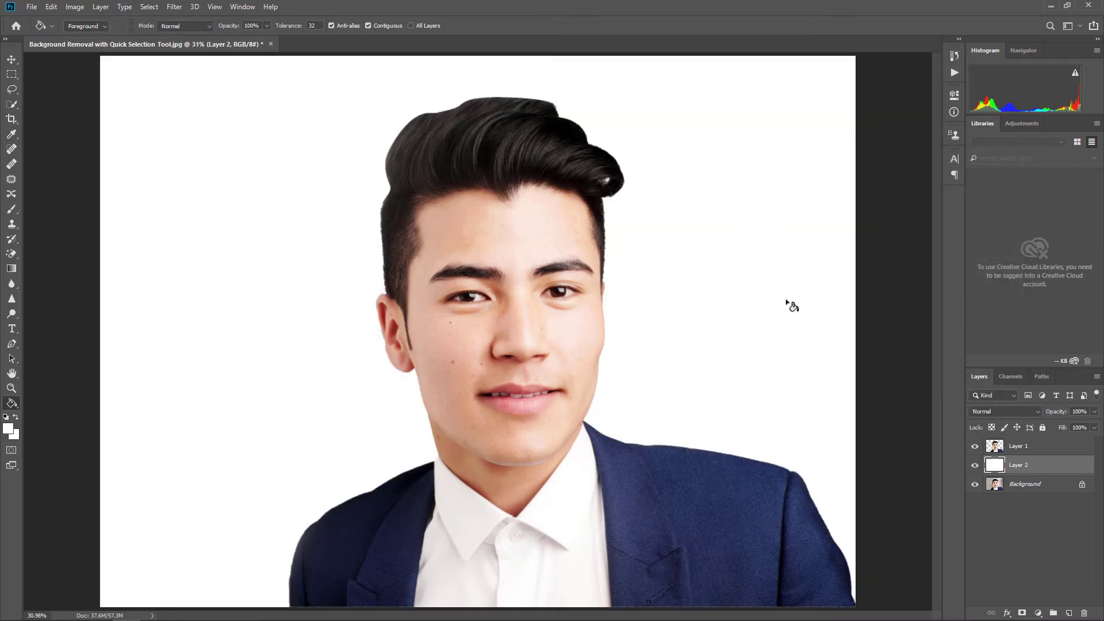
# - Glance at the original backdrop, then fill Layer 2 with pinkish red #ff004e
pyautogui.click(974, 466)
pyautogui.click(974, 466)
pyautogui.click(8, 429)
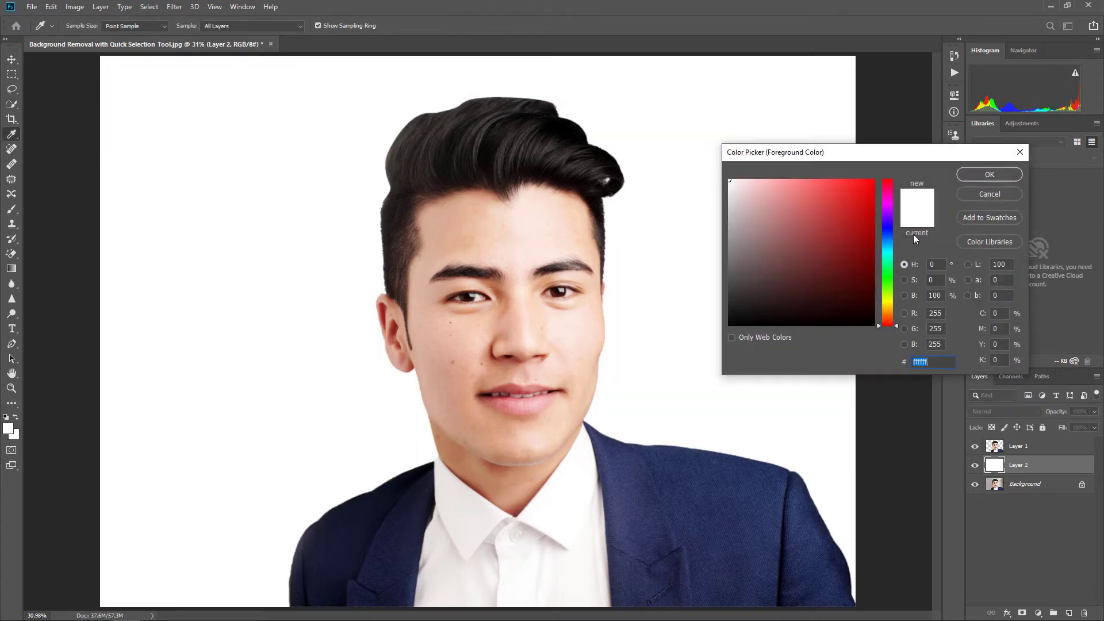
pyautogui.click(885, 205)
pyautogui.click(870, 182)
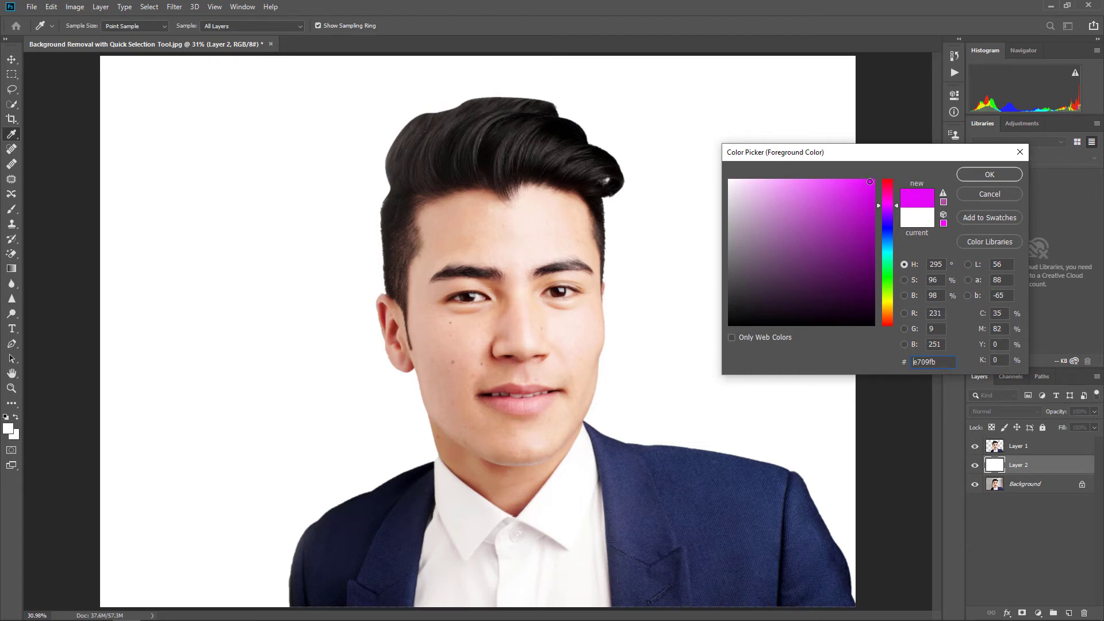
pyautogui.click(875, 179)
pyautogui.click(888, 201)
pyautogui.moveTo(889, 198); pyautogui.dragTo(890, 187)
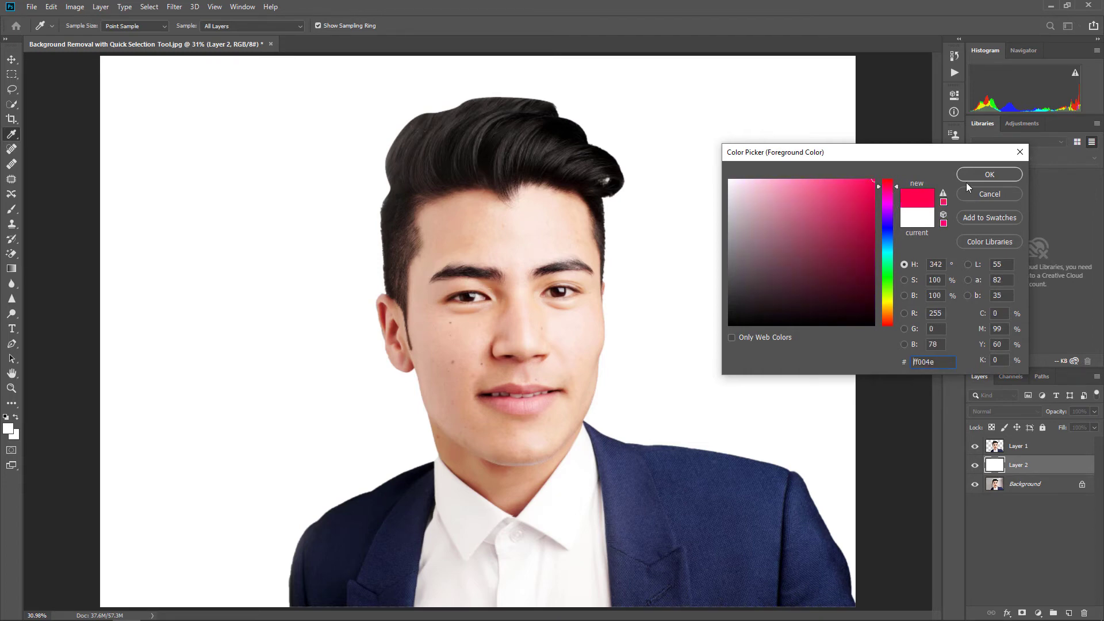
pyautogui.click(991, 179)
pyautogui.press('g')
pyautogui.click(831, 386)
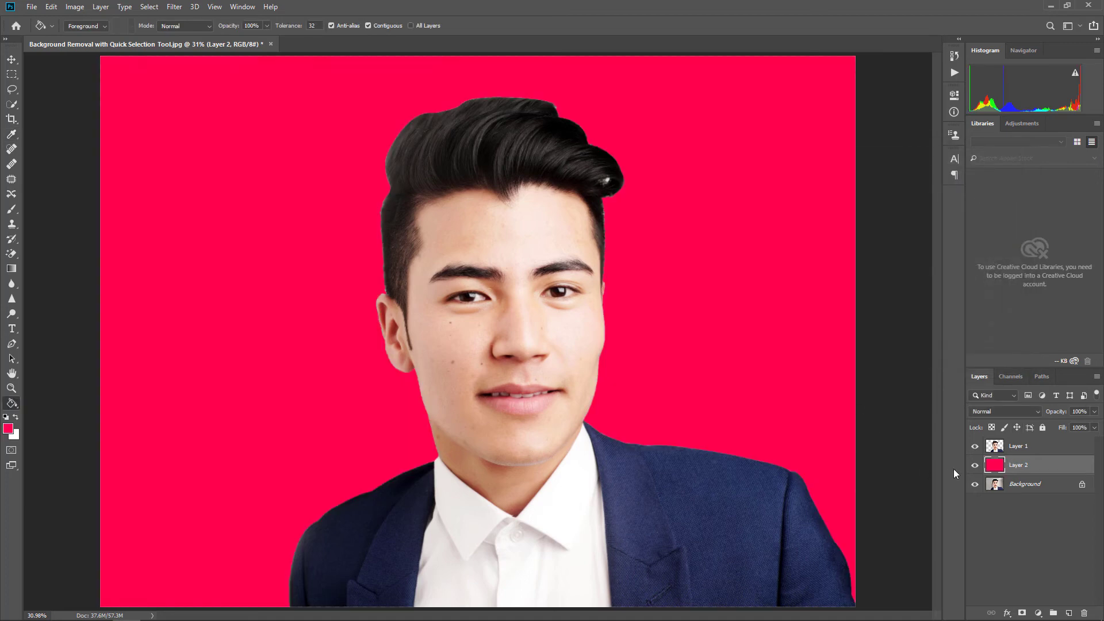
# - Toggle Layer 2's visibility to compare the pinkish red against the original grey backdrop
pyautogui.click(975, 466)
pyautogui.click(976, 466)
pyautogui.click(975, 466)
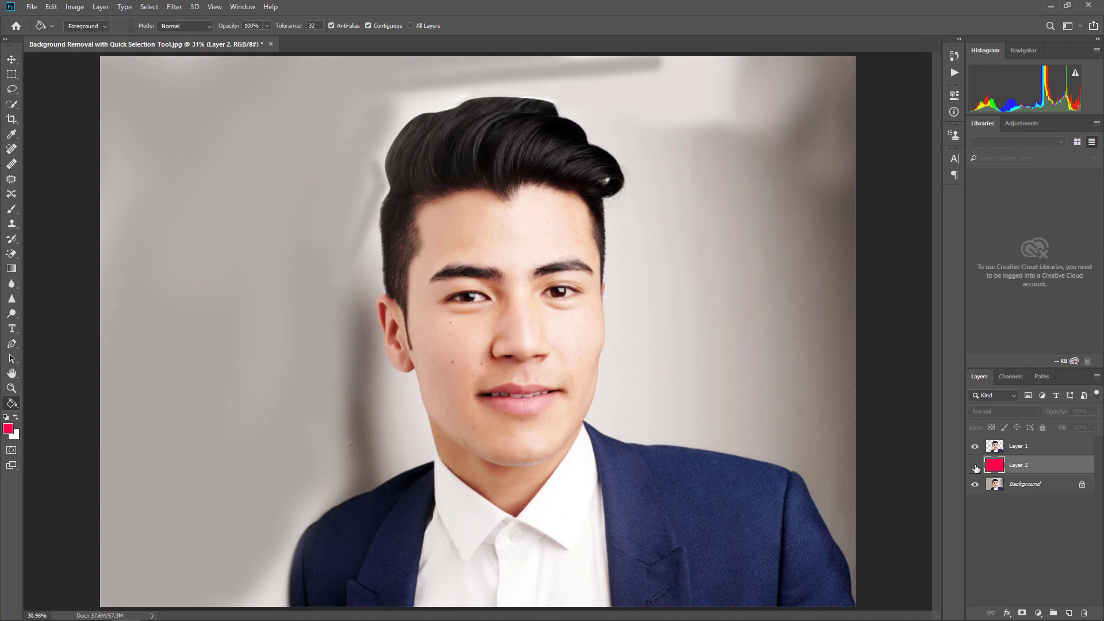
pyautogui.click(975, 466)
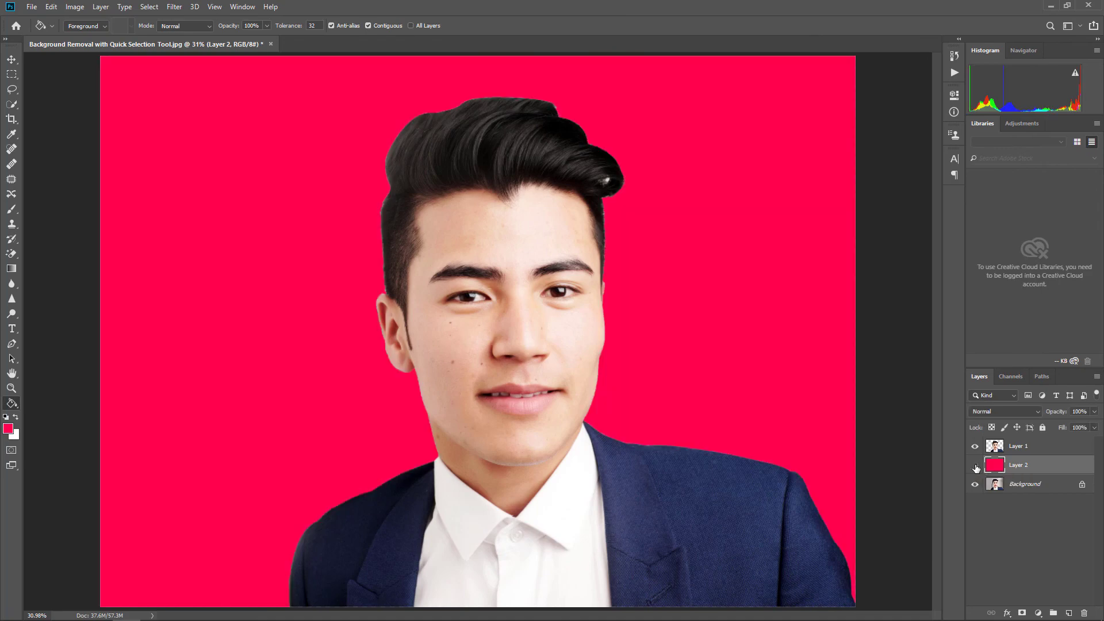